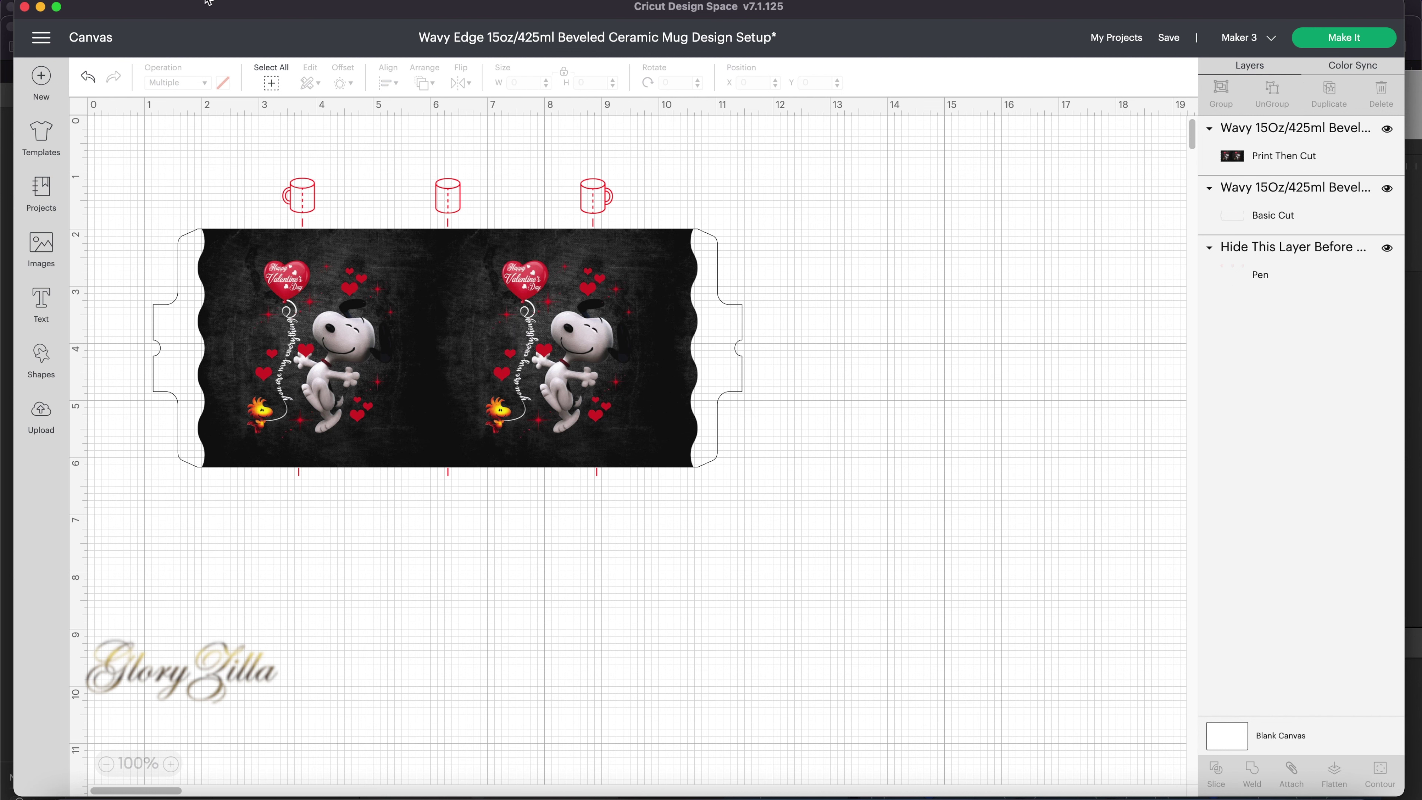
Right-click the Cricut Design Space icon to show the New Window option
right_click(174, 12)
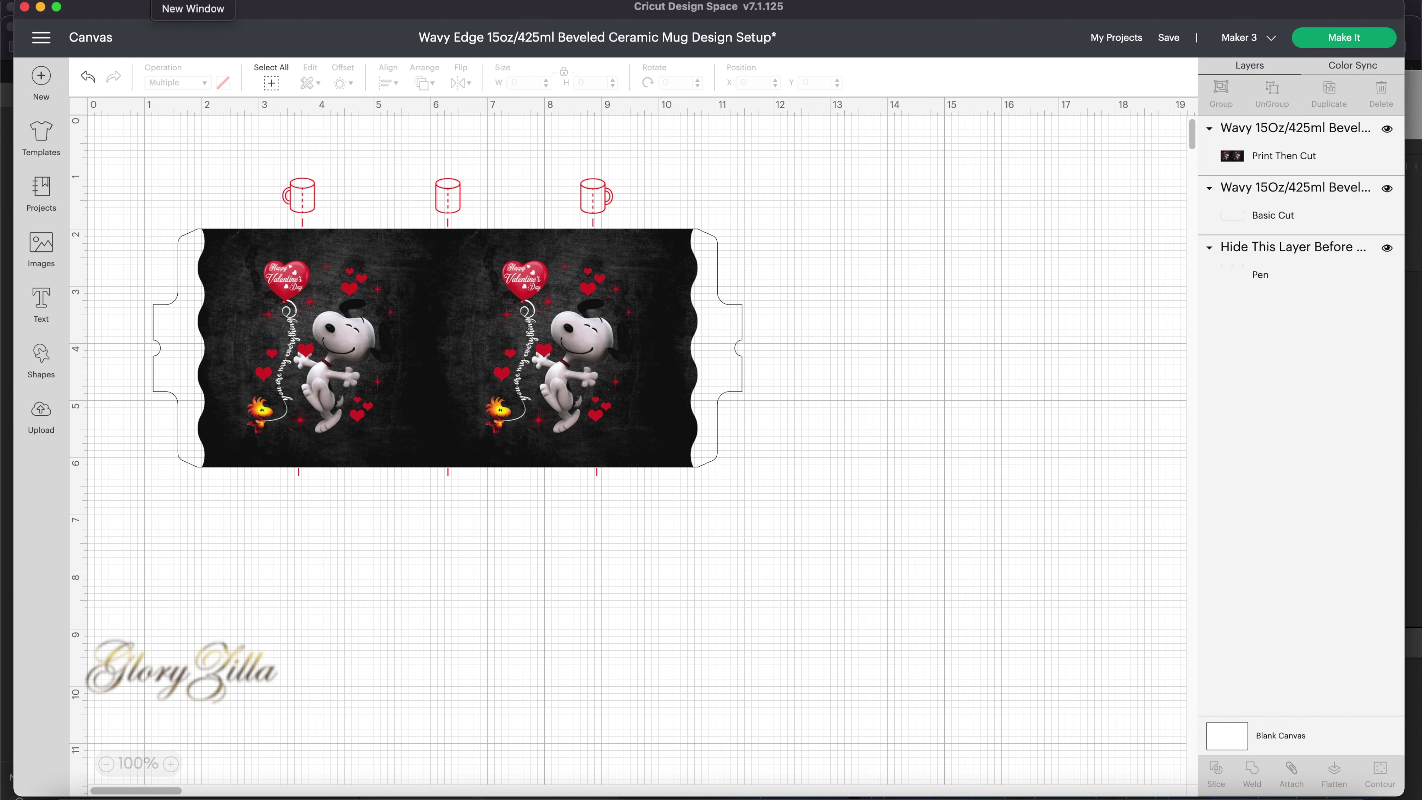
Open a second Design Space window, move it over the design, and start a new project
left_click(176, 12)
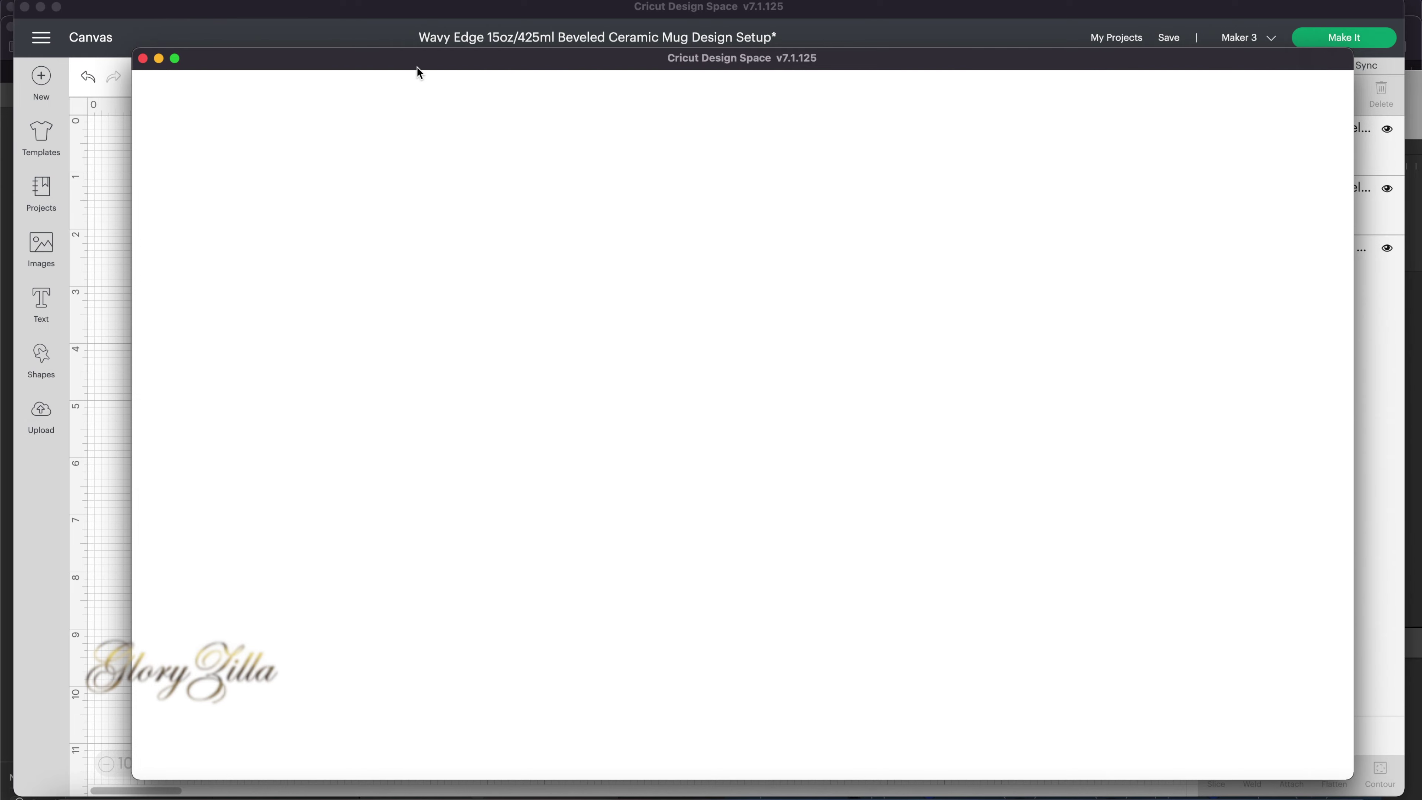
left_click_drag(415, 61, 368, 36)
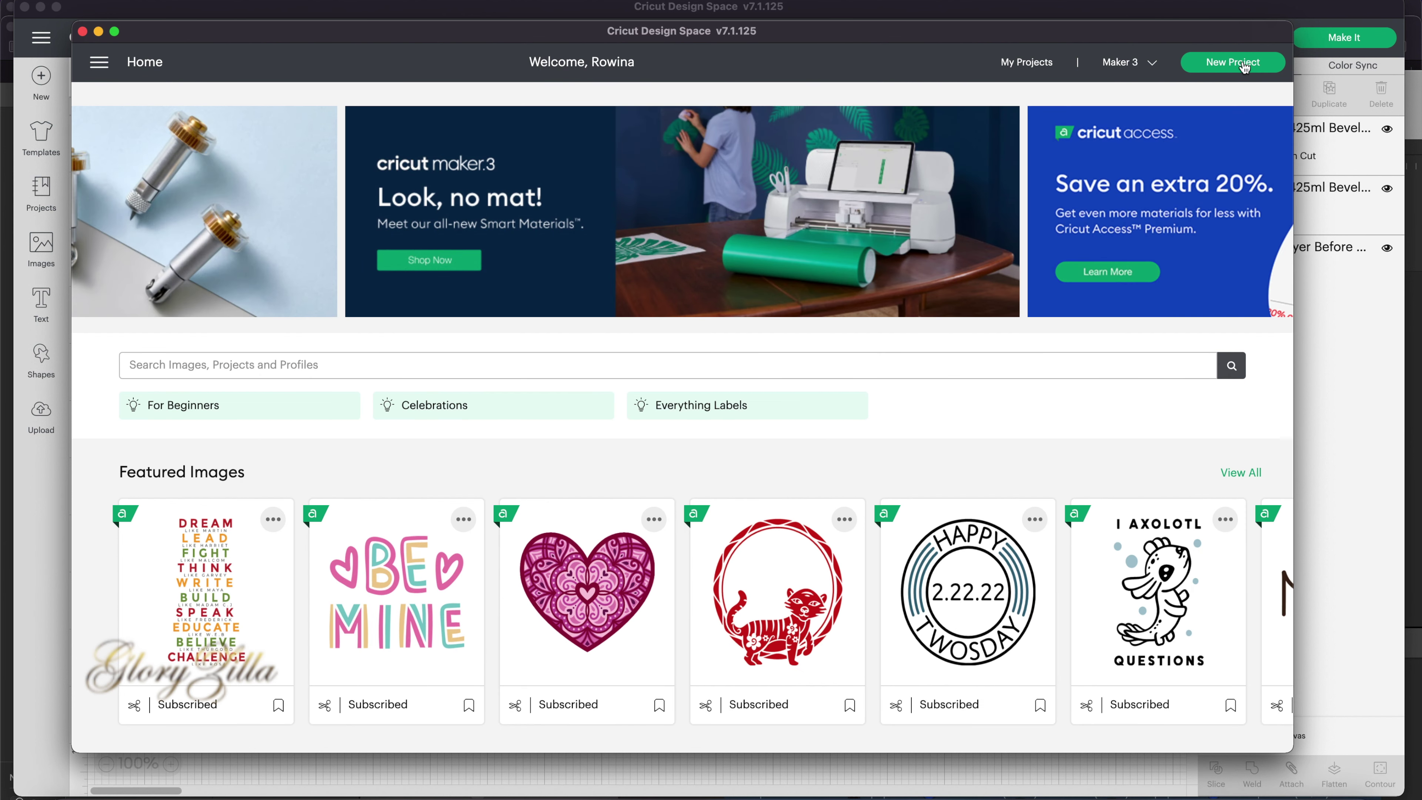
left_click(1244, 67)
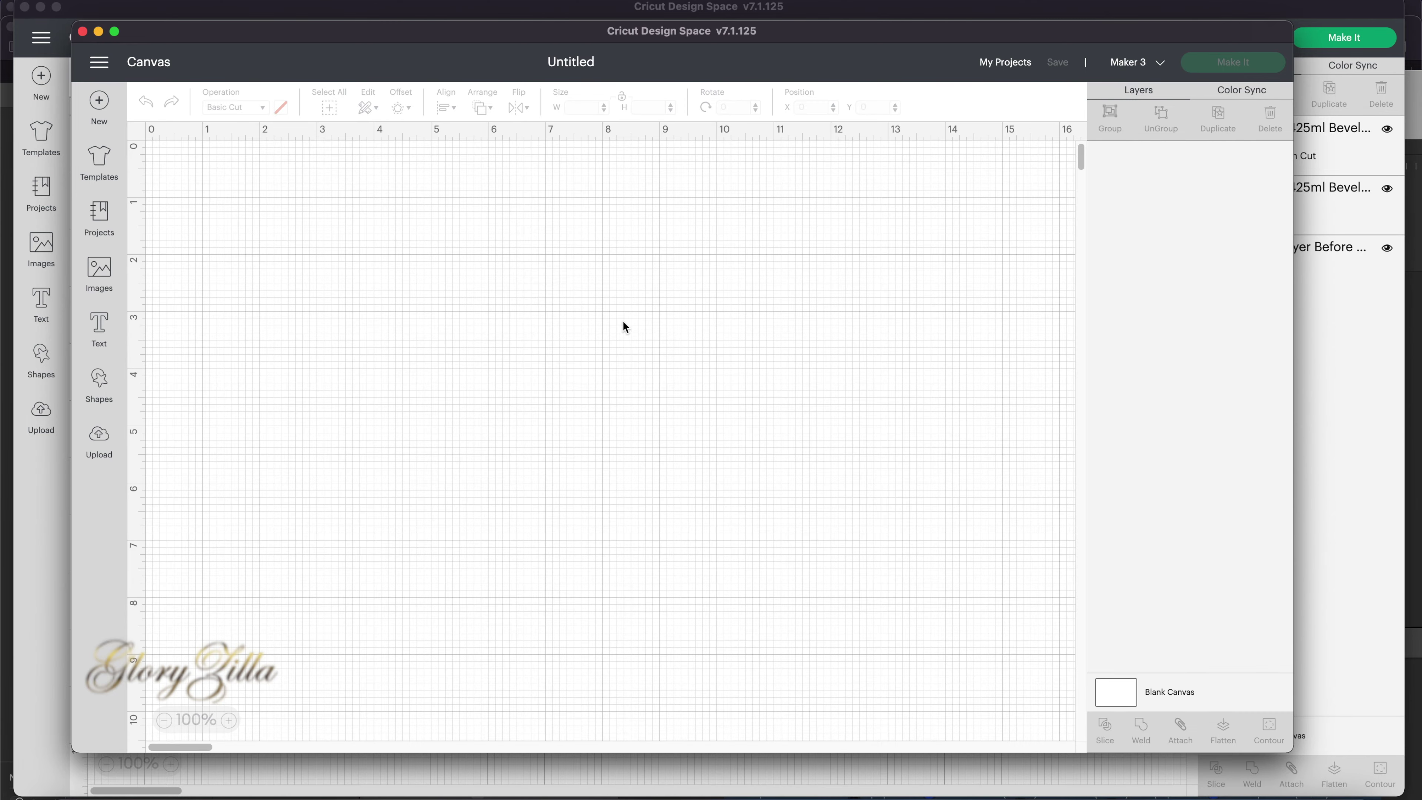
Search Projects for 'mugs' and scroll to the Mug Design Setup result
left_click(99, 219)
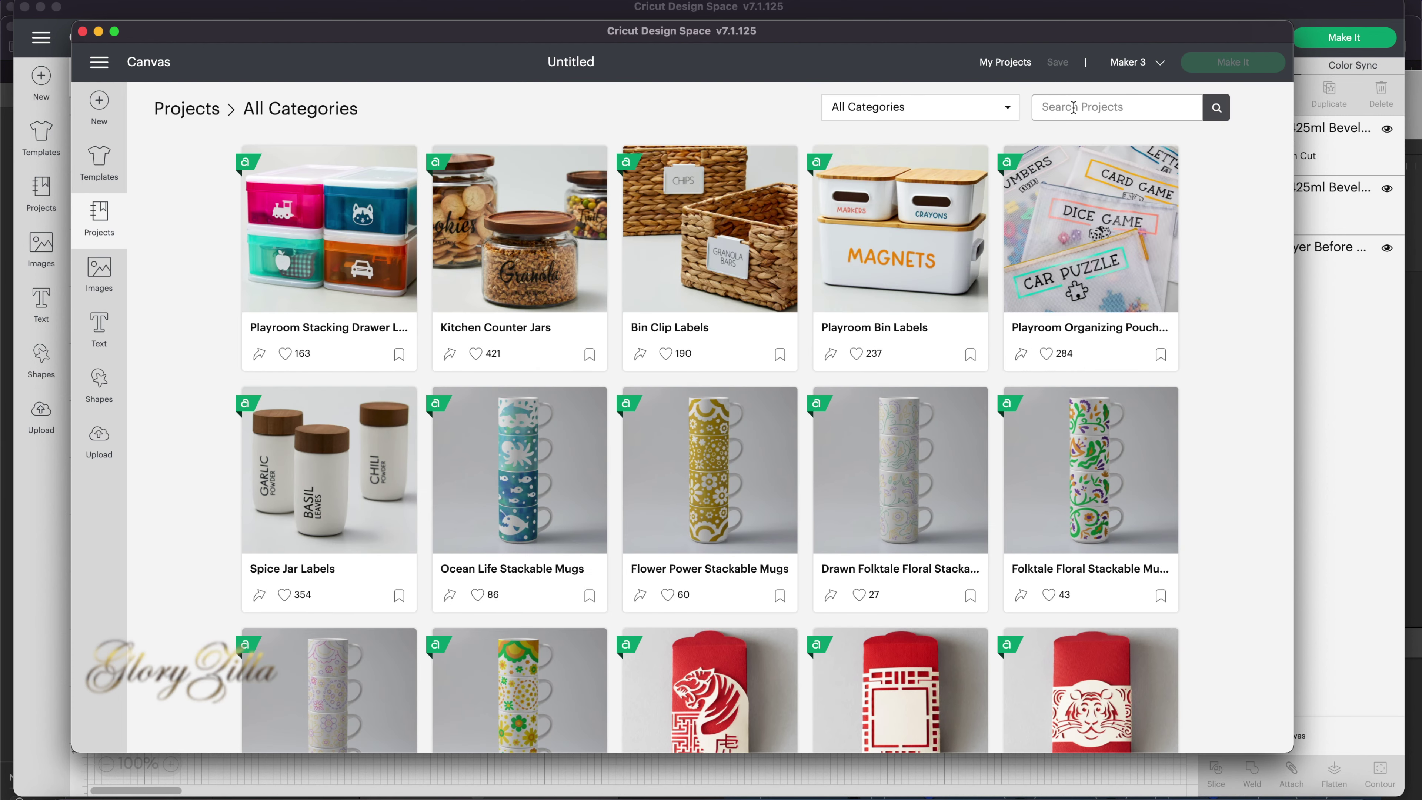
left_click(1073, 107)
type("mugs")
key("Return")
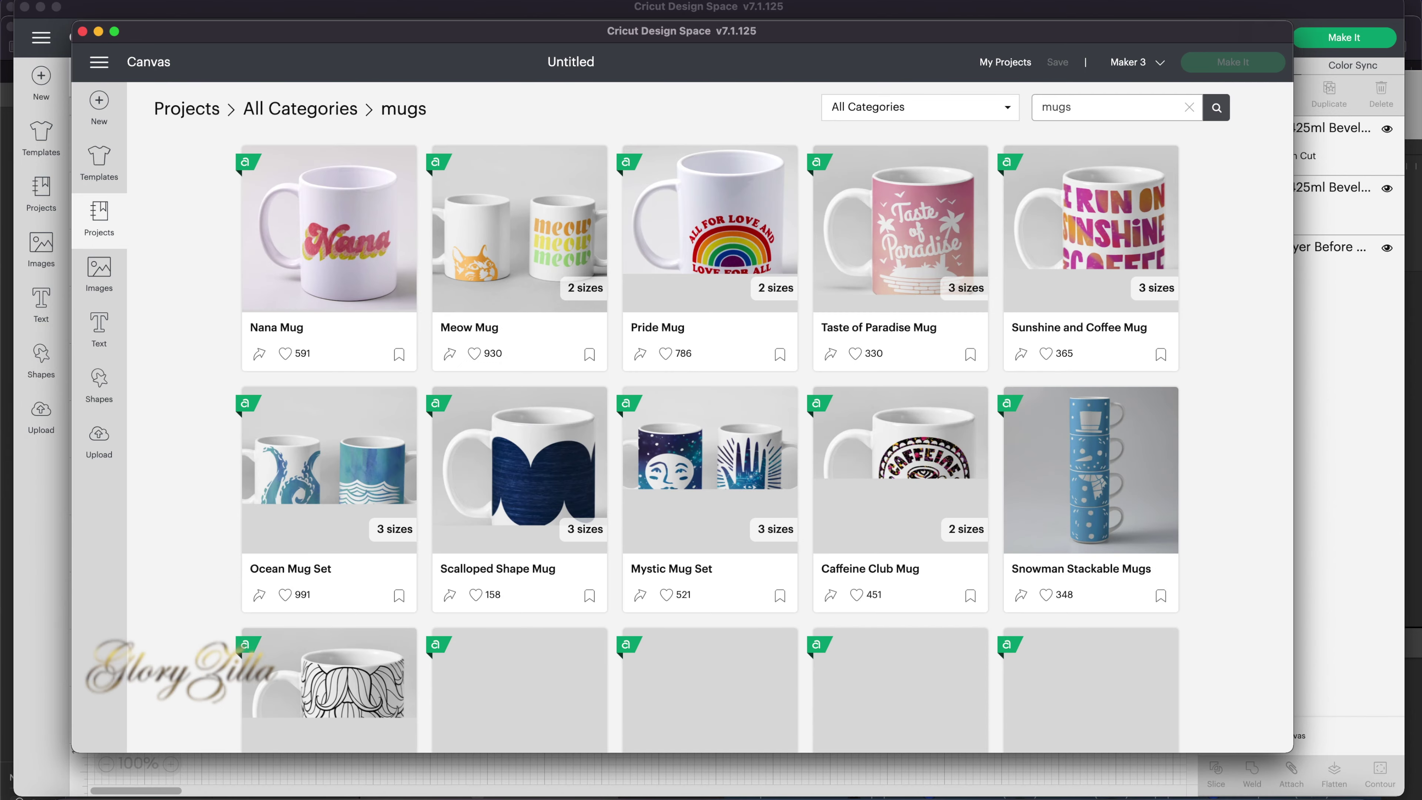
scroll(1167, 432, "down", 15)
scroll(844, 423, "up", 5)
scroll(845, 423, "down", 2)
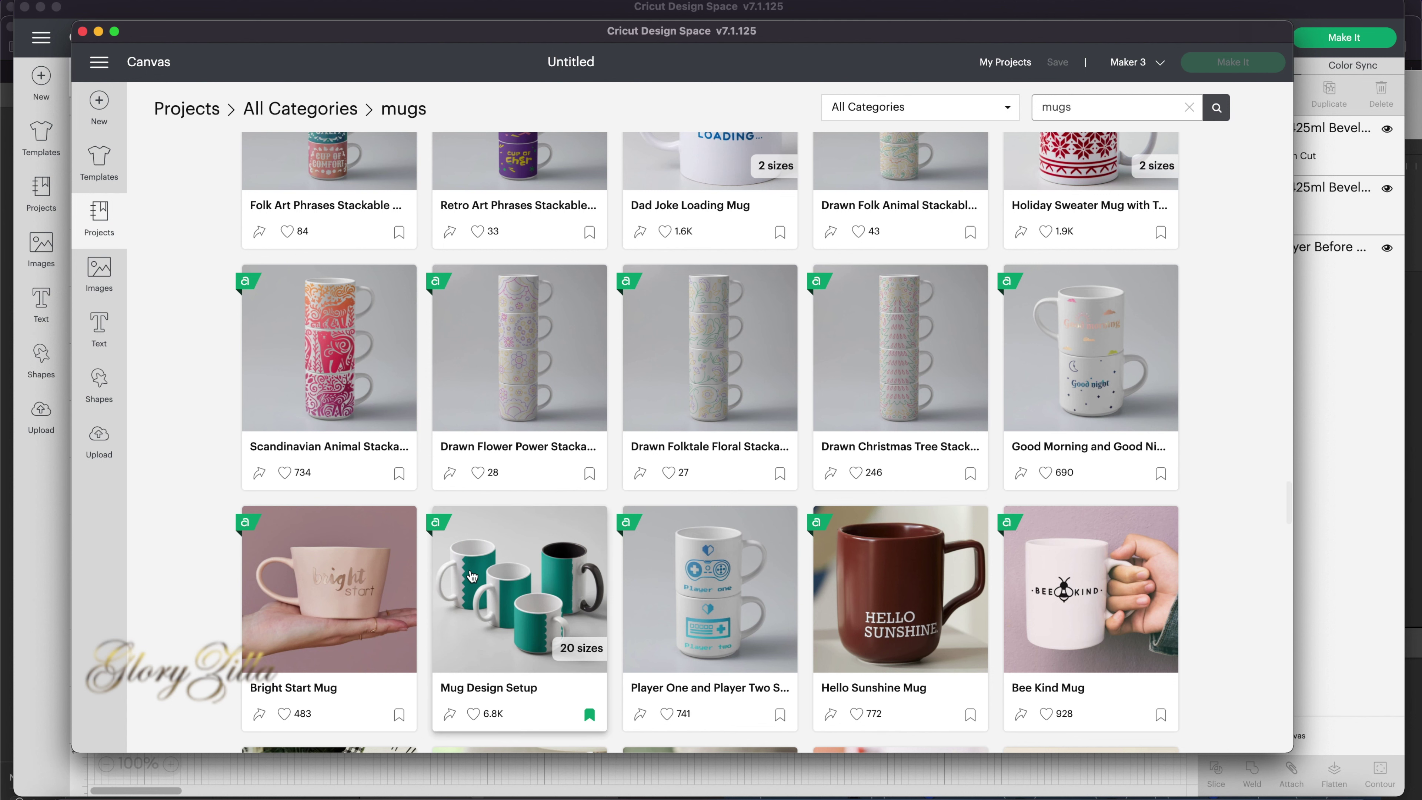
Open Mug Design Setup and set Finished Size to Beveled Wavy Edge: 15 oz/425 ml Mug Blank
left_click(508, 589)
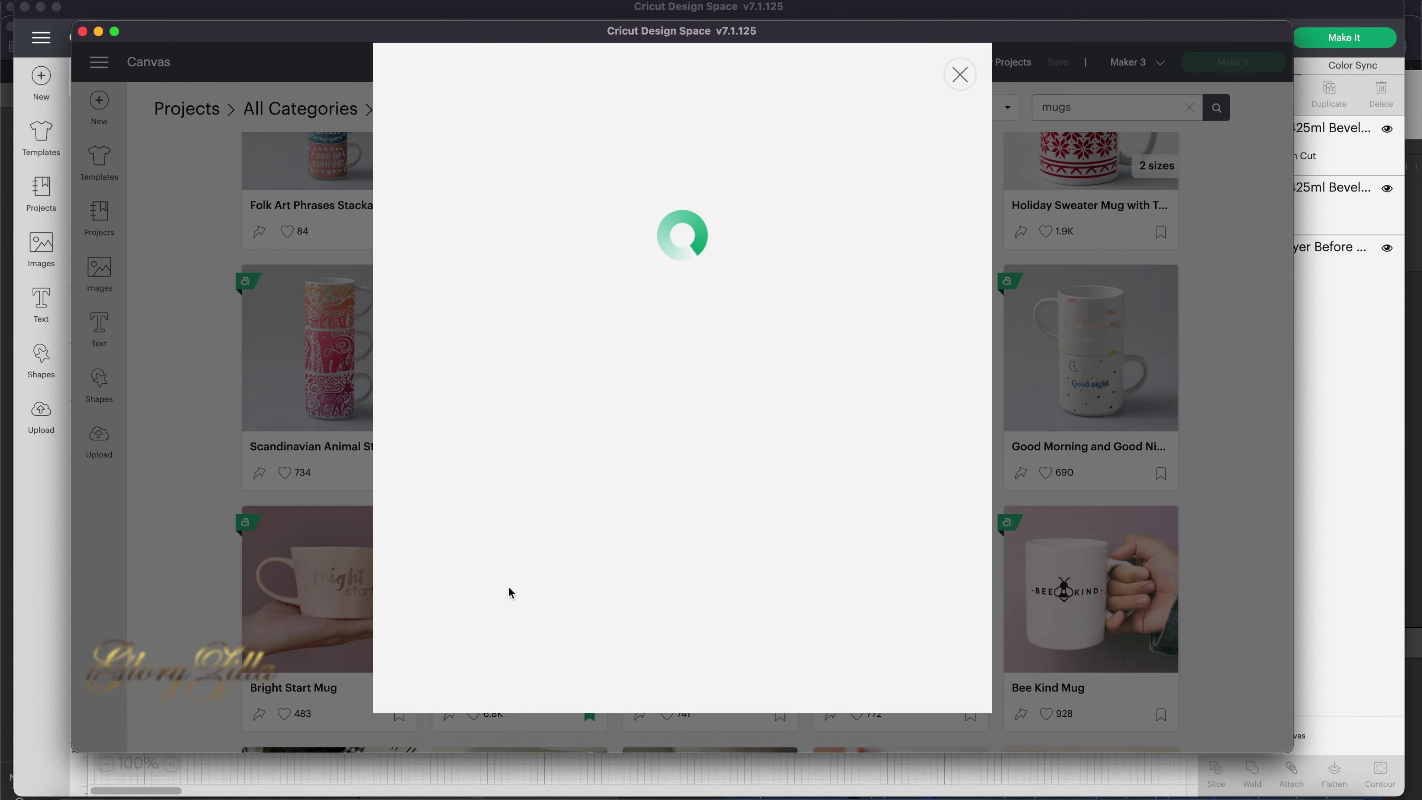
scroll(807, 485, "down", 5)
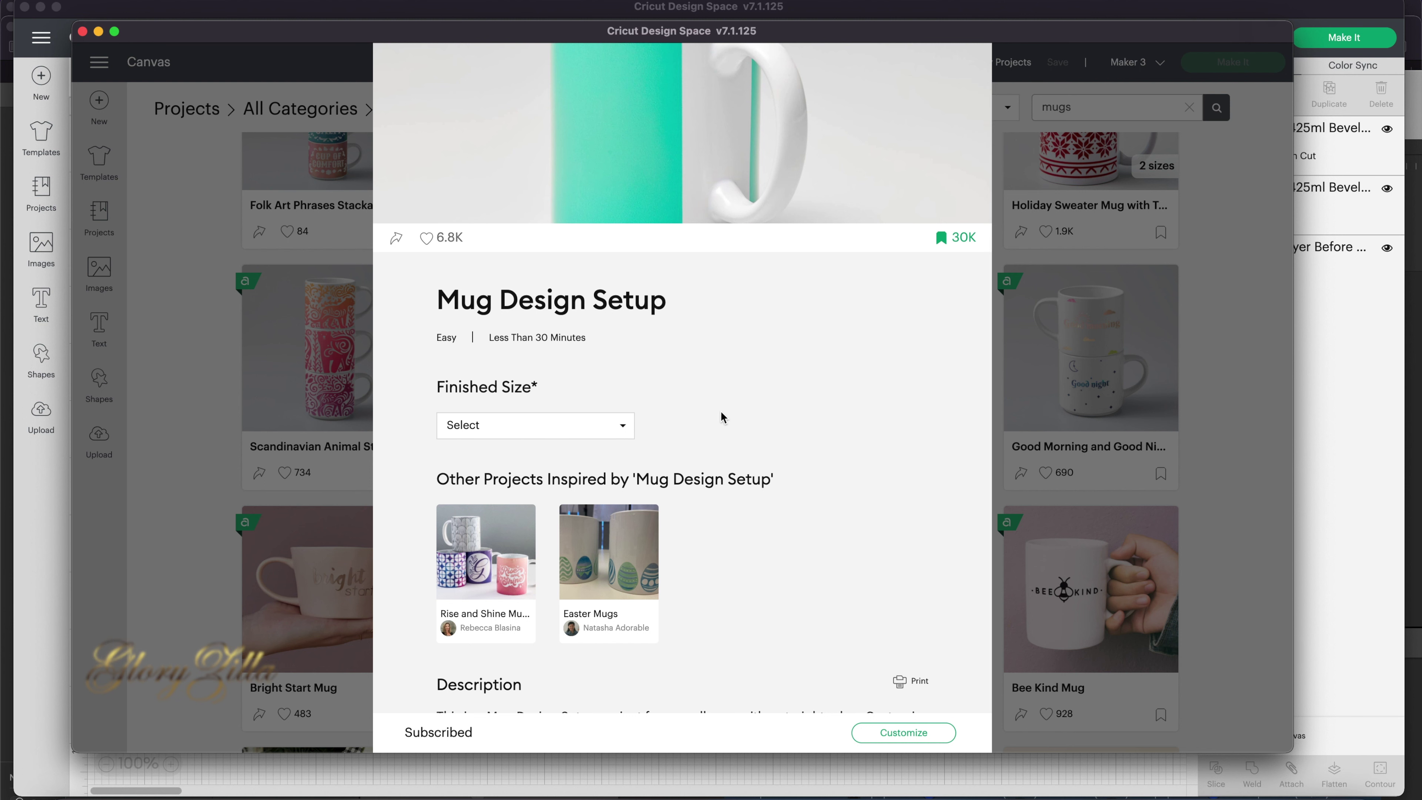
left_click(626, 438)
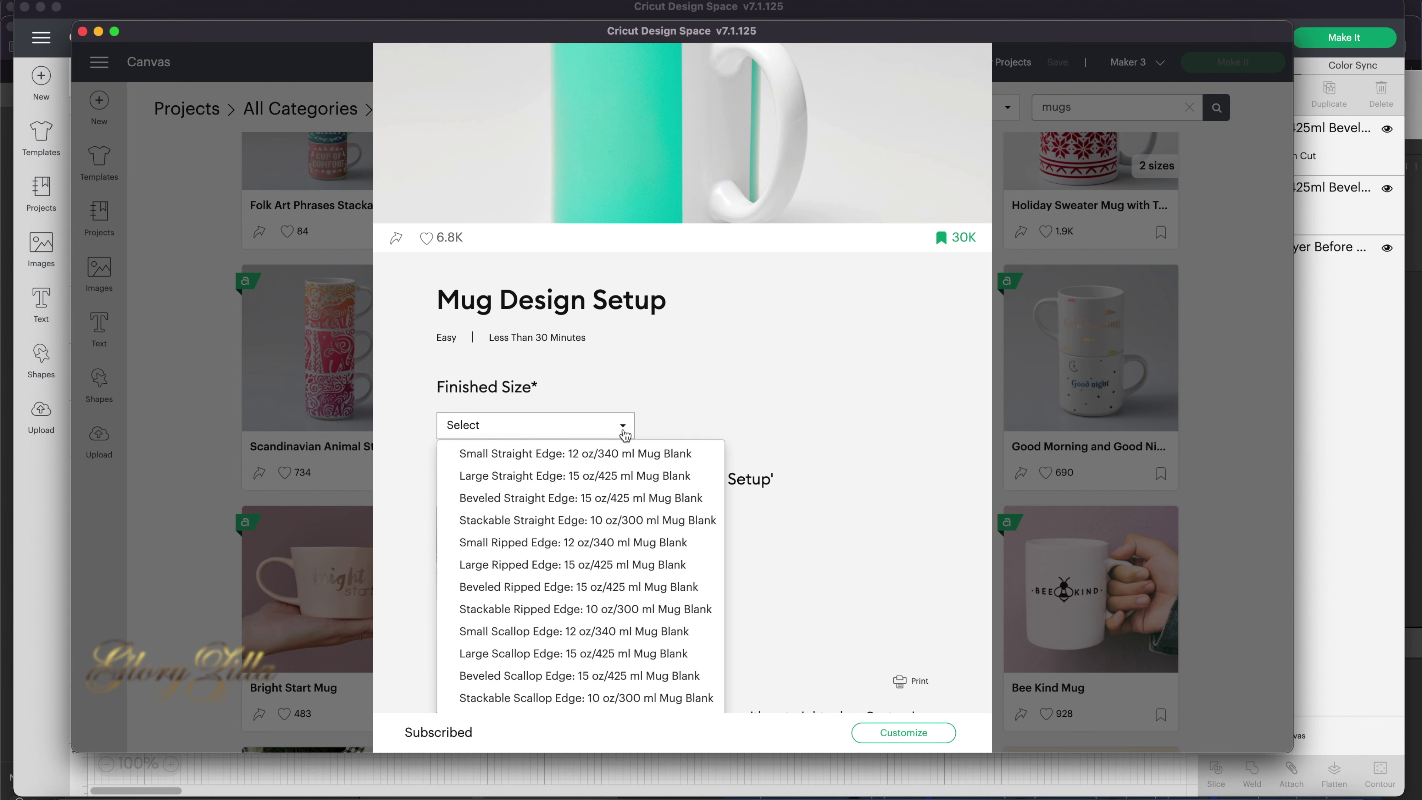
scroll(669, 585, "down", 1)
scroll(669, 584, "down", 9)
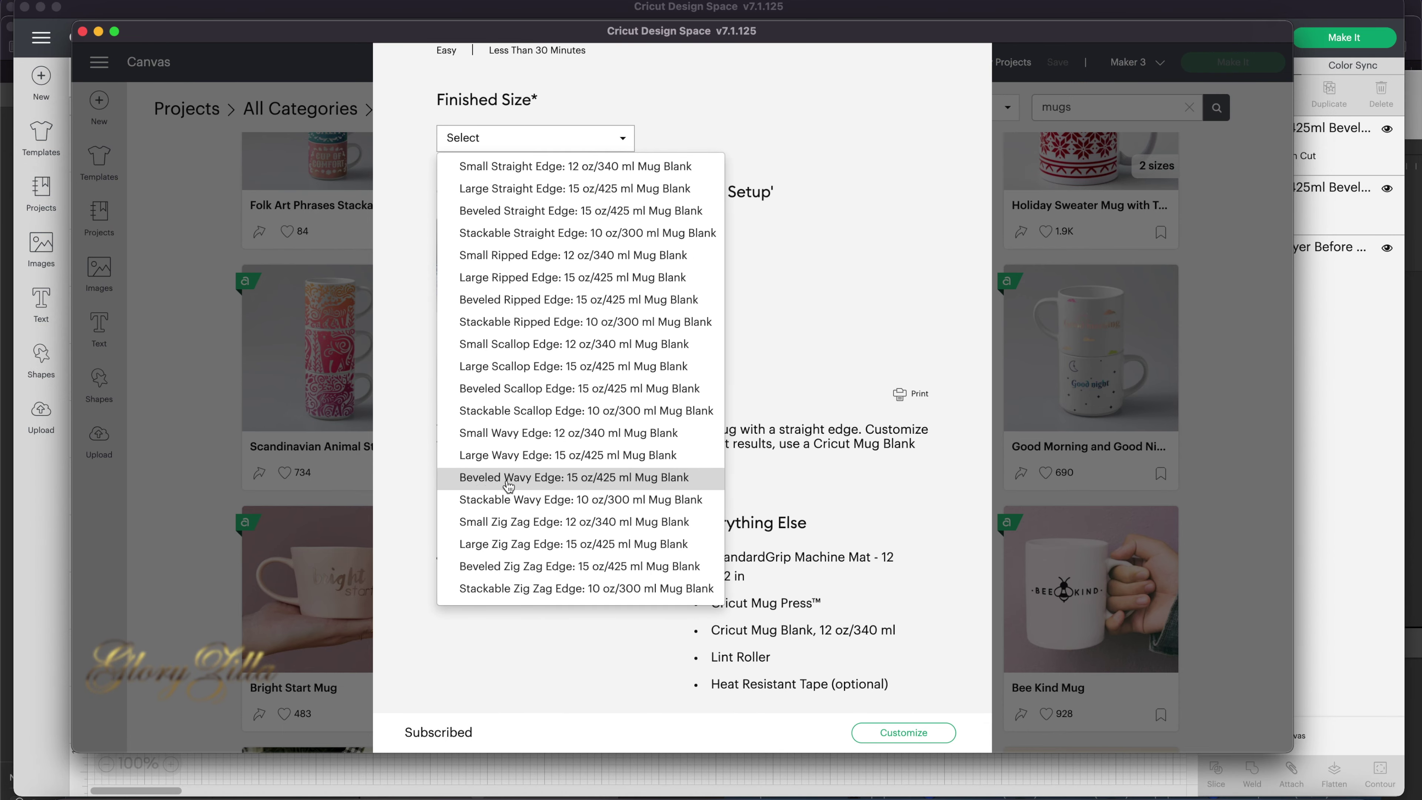
left_click(533, 482)
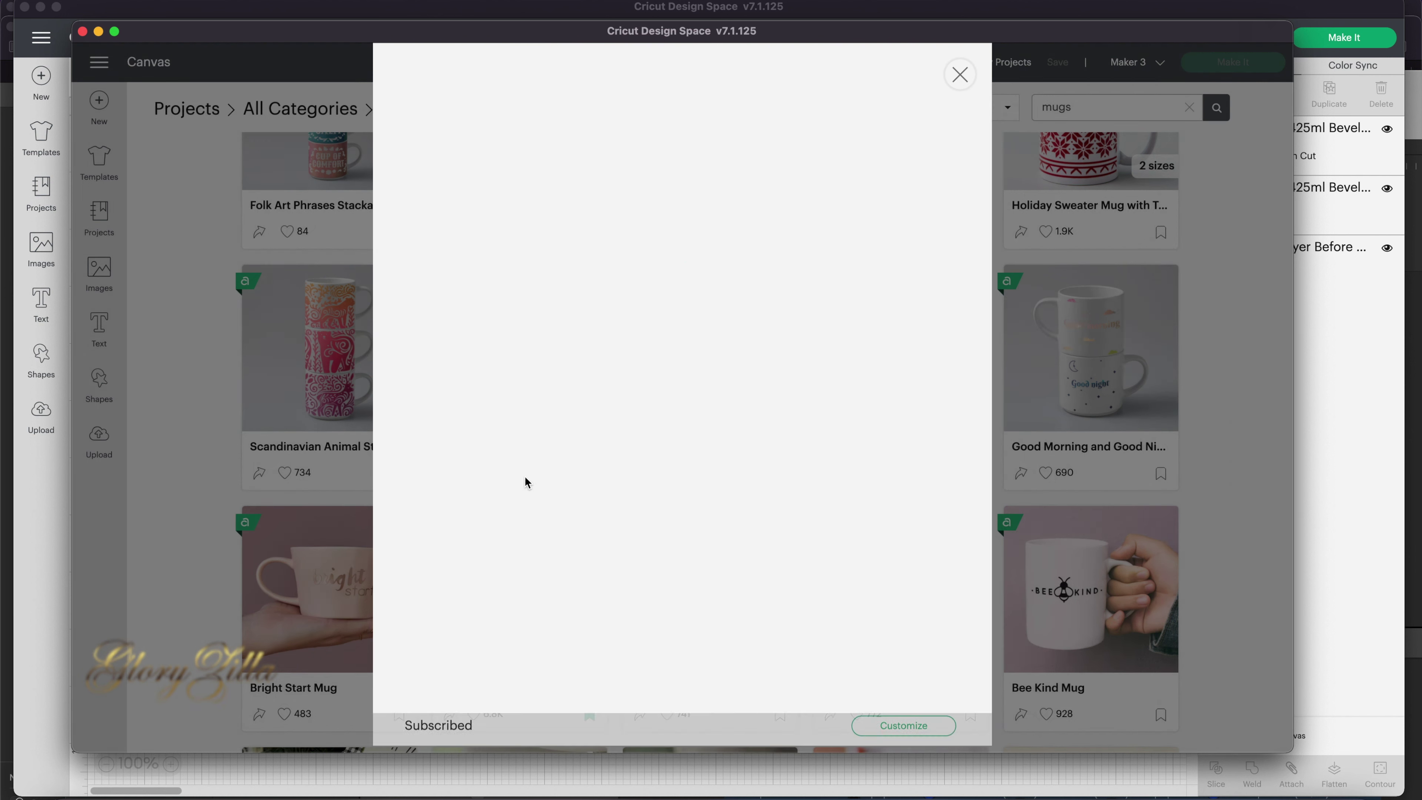
mouse_move(681, 136)
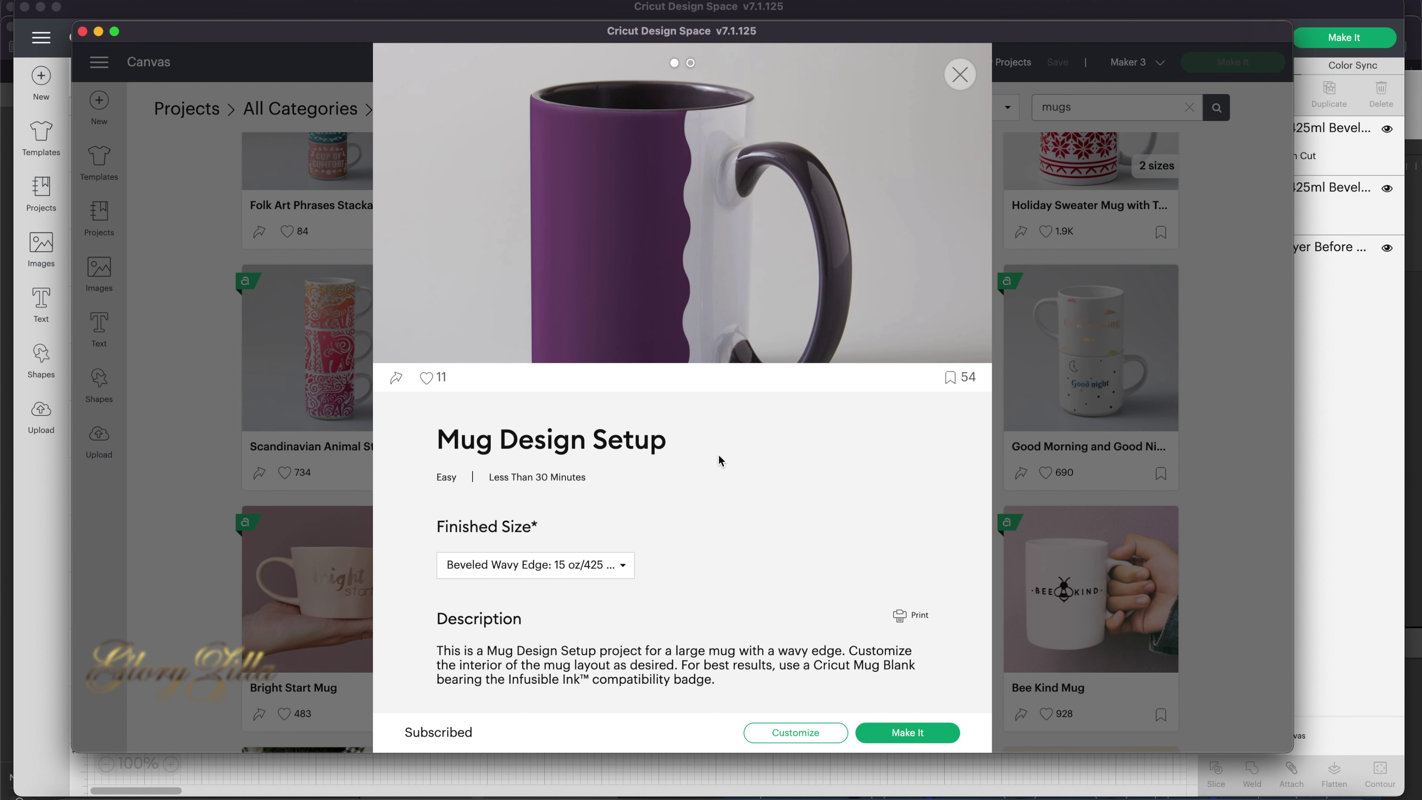
scroll(718, 454, "down", 3)
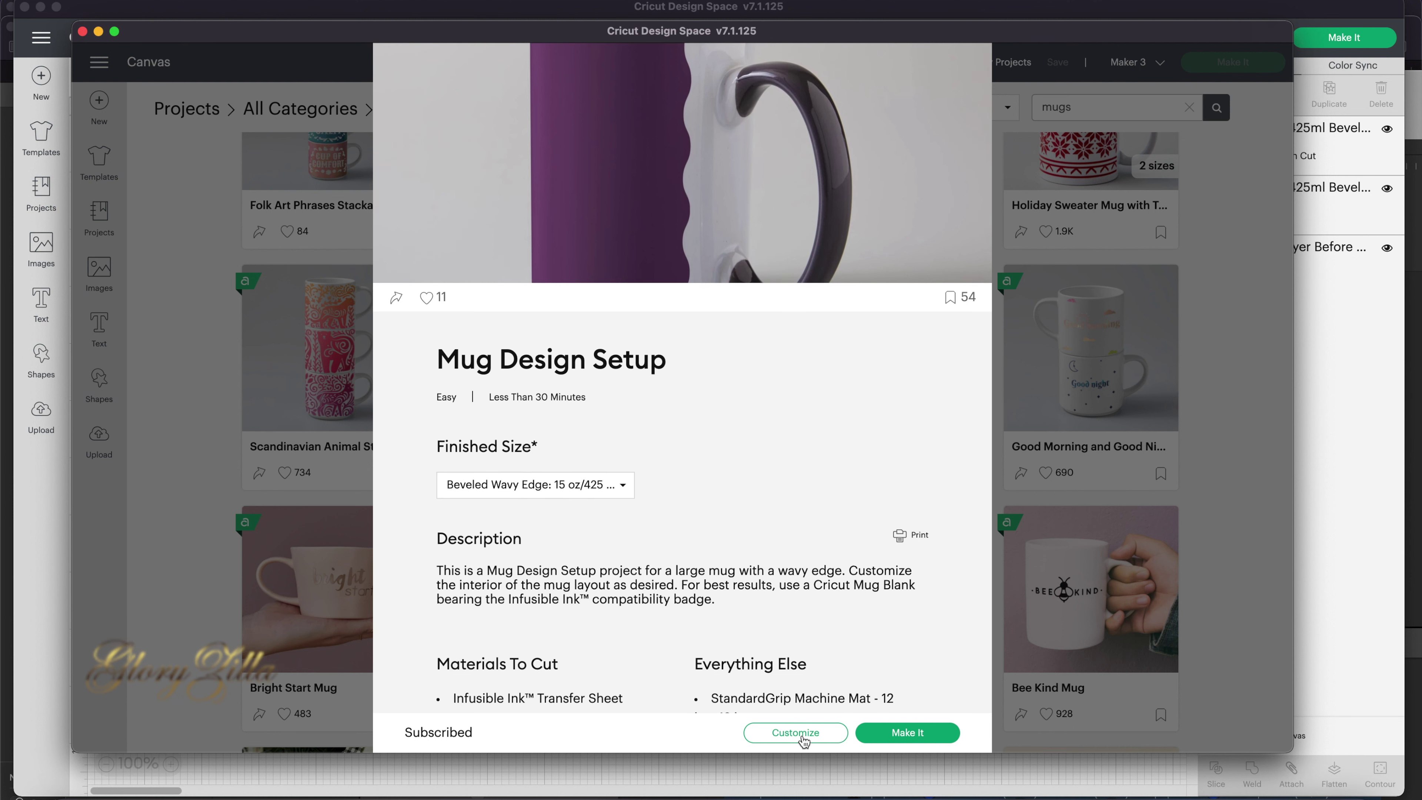
Customize the wavy-edge mug template onto the canvas and ungroup its wrap into separate layers
left_click(799, 742)
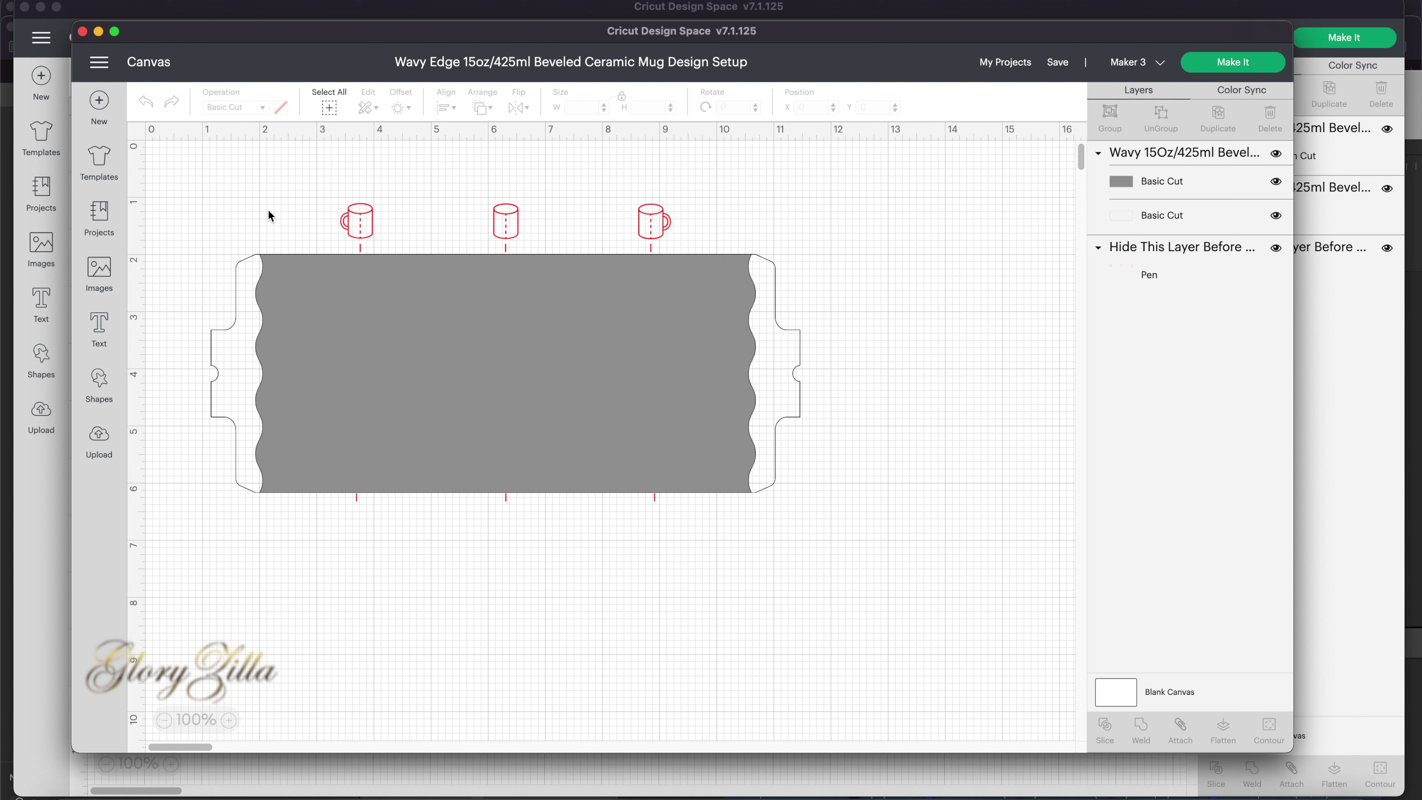
left_click(378, 306)
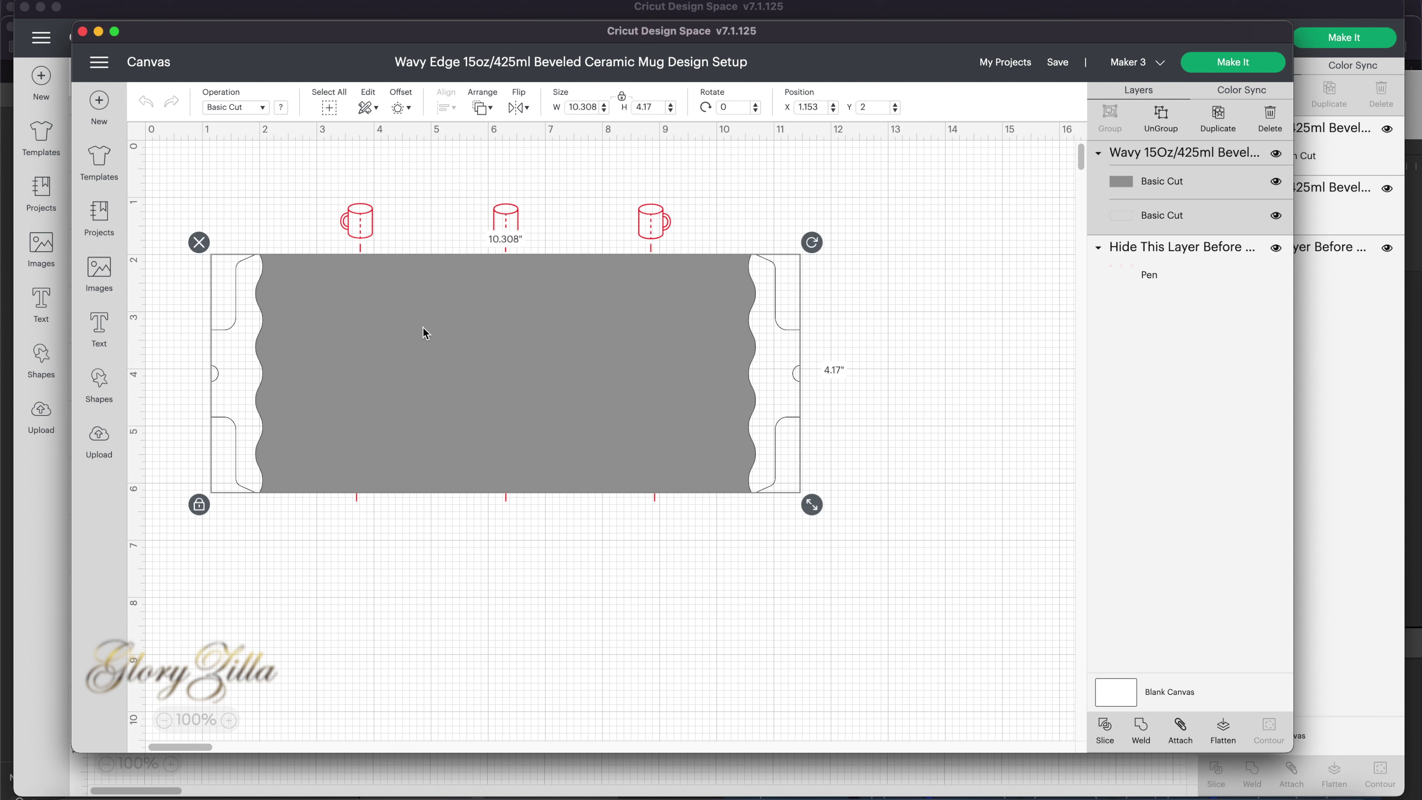
left_click_drag(442, 340, 443, 340)
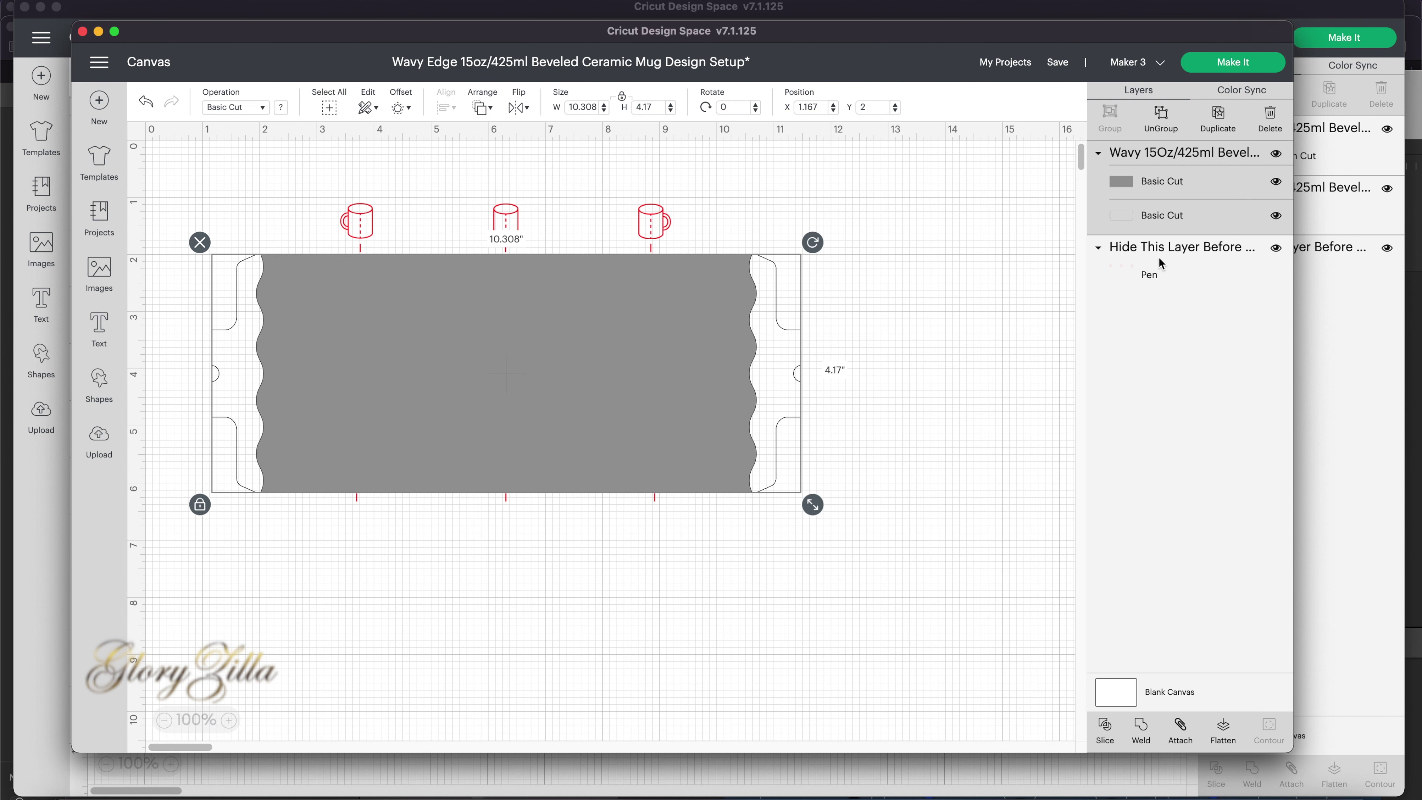
left_click(1163, 130)
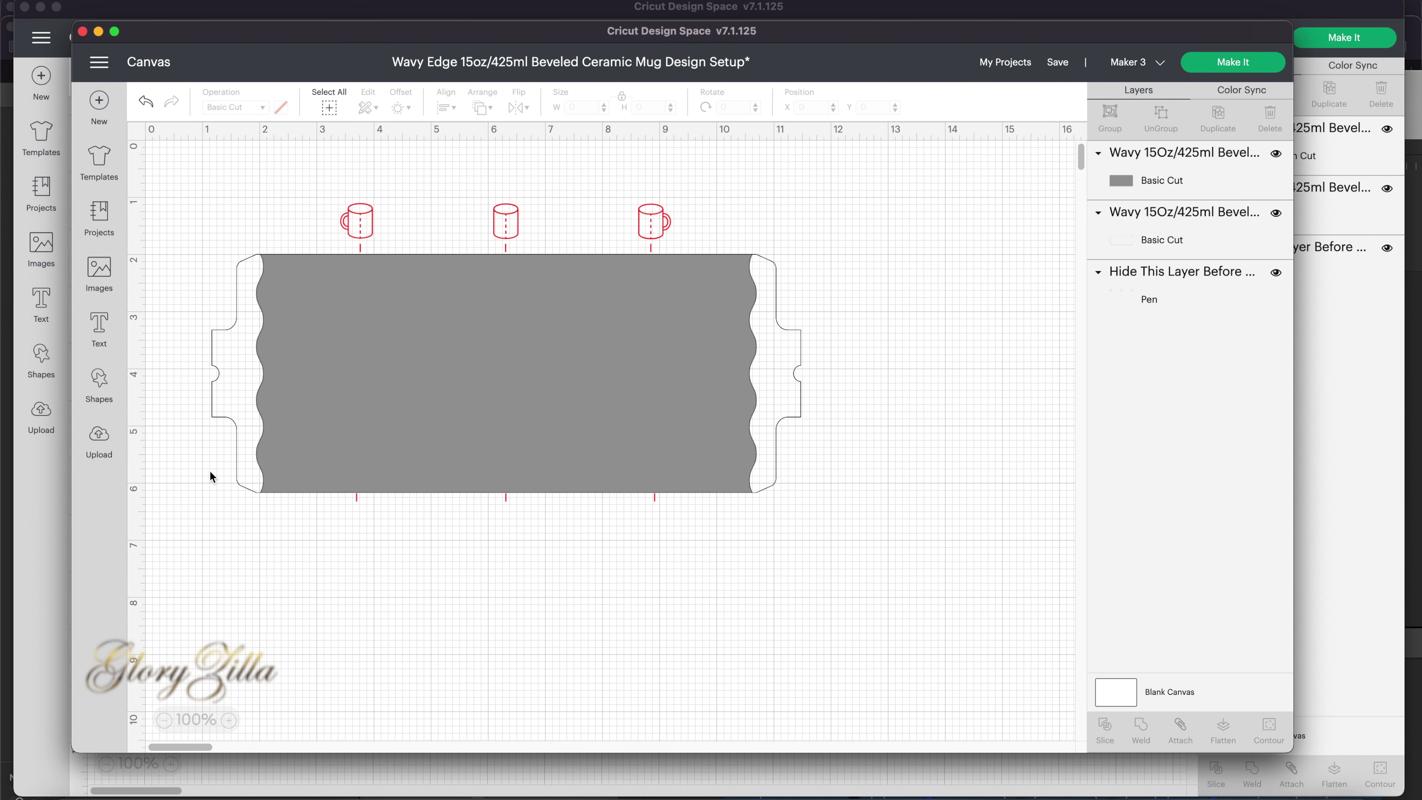
left_click(99, 444)
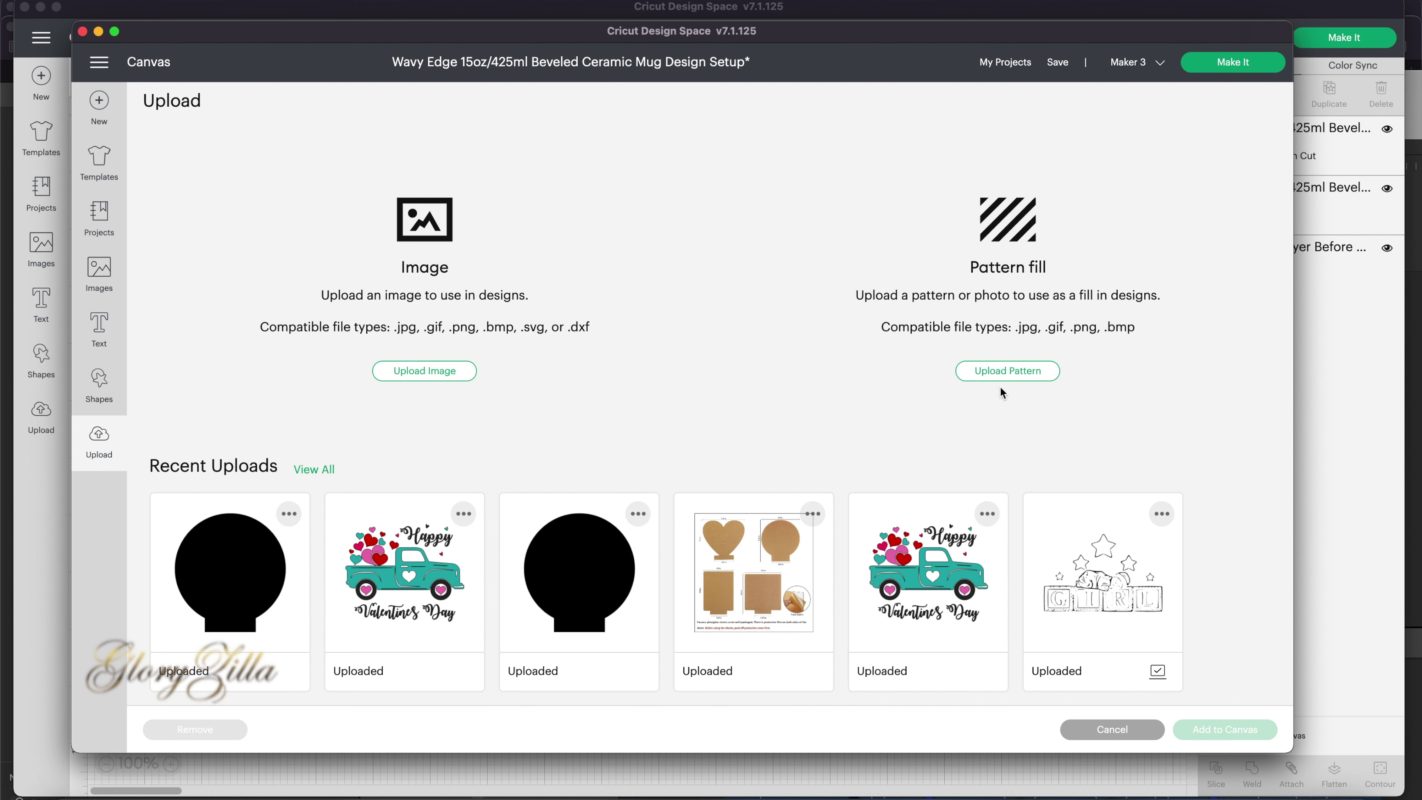
Upload snoopy.png as a new pattern named 'snoopy'
left_click(1015, 373)
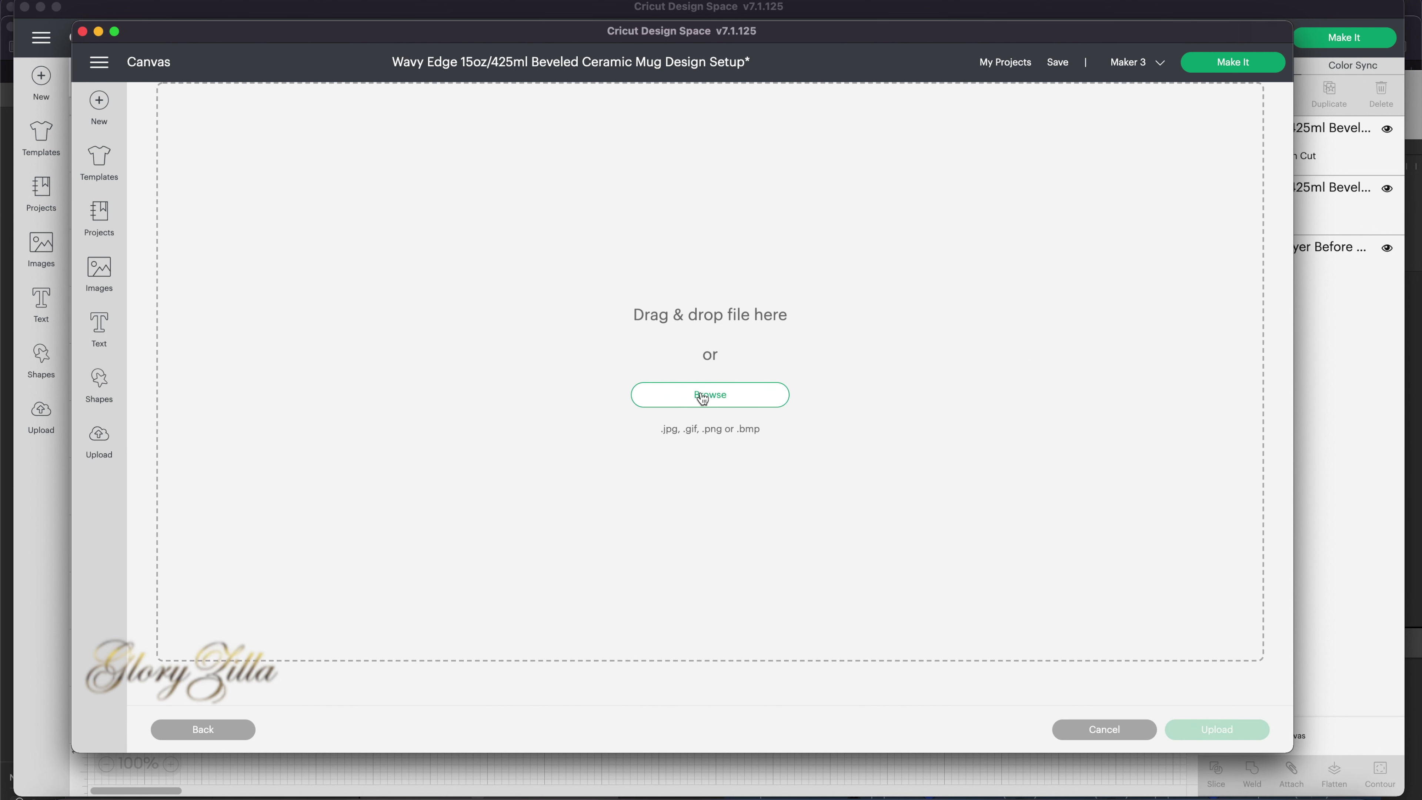
left_click(709, 404)
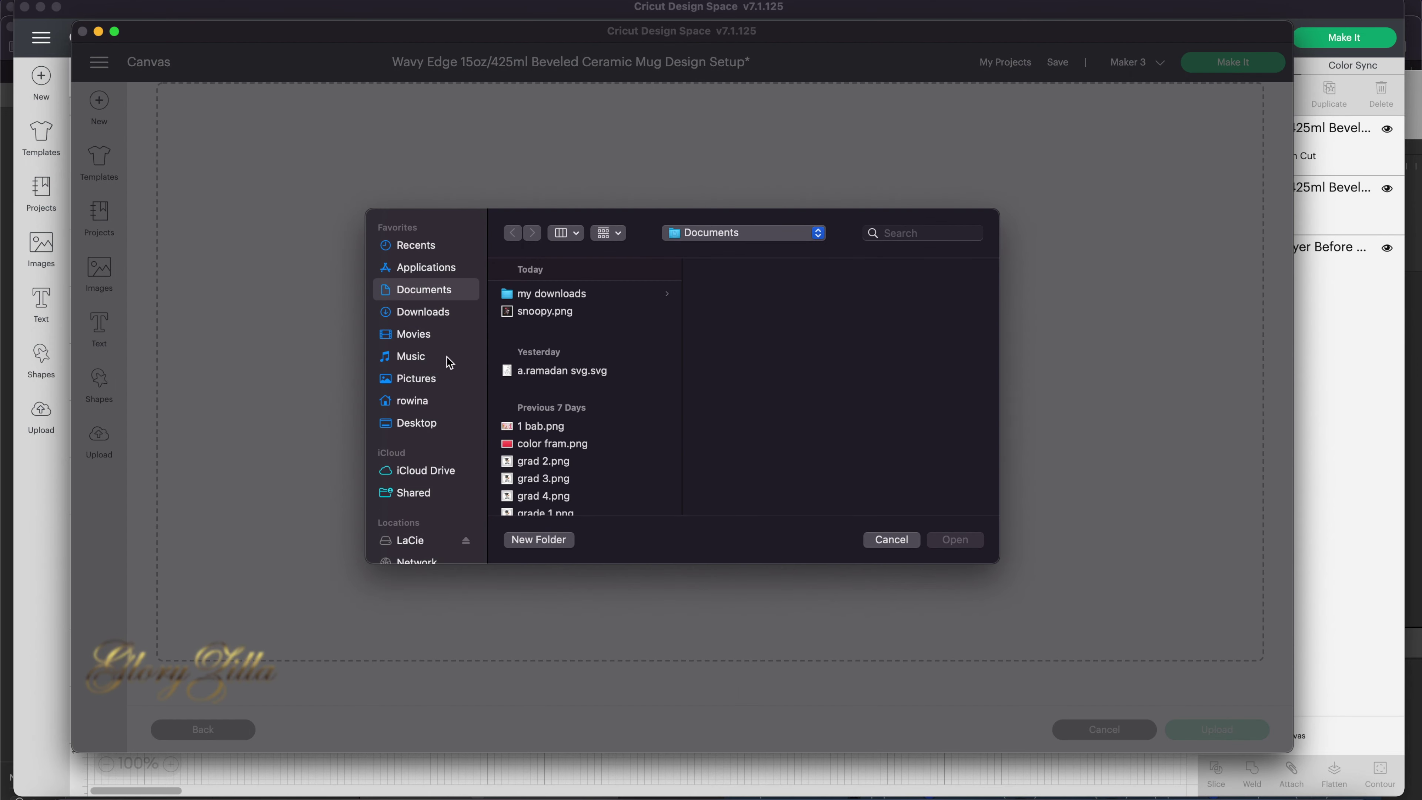
left_click(551, 313)
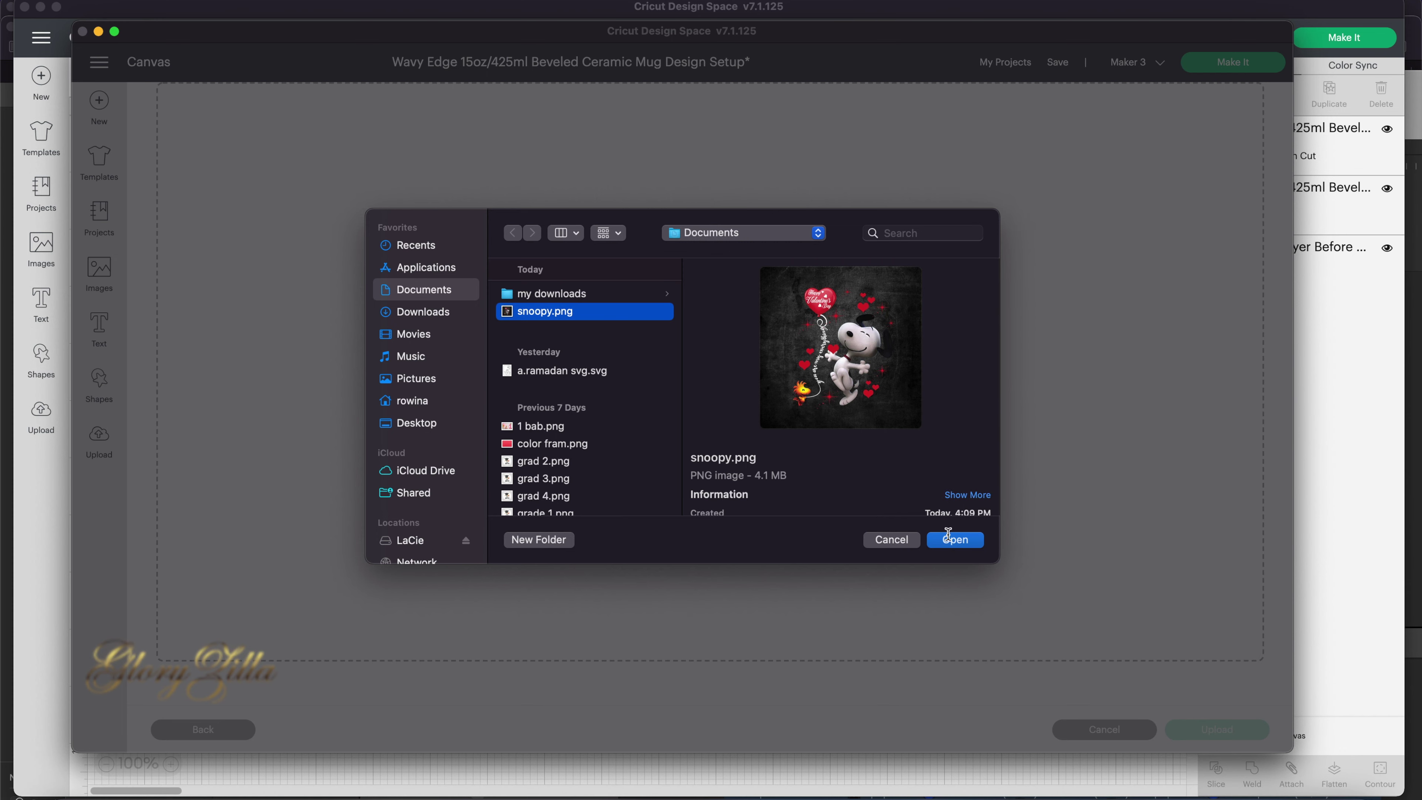
left_click(961, 544)
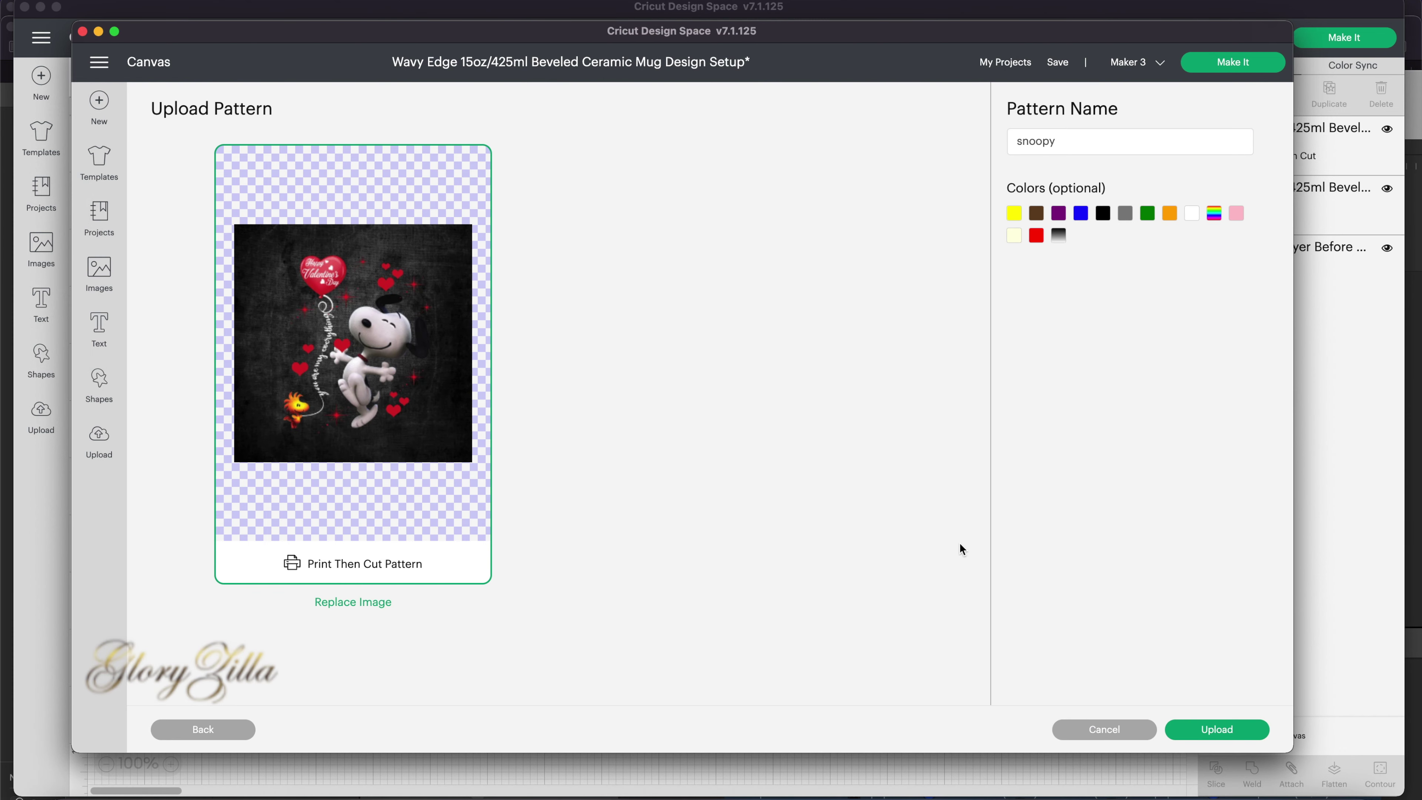
left_click(1208, 731)
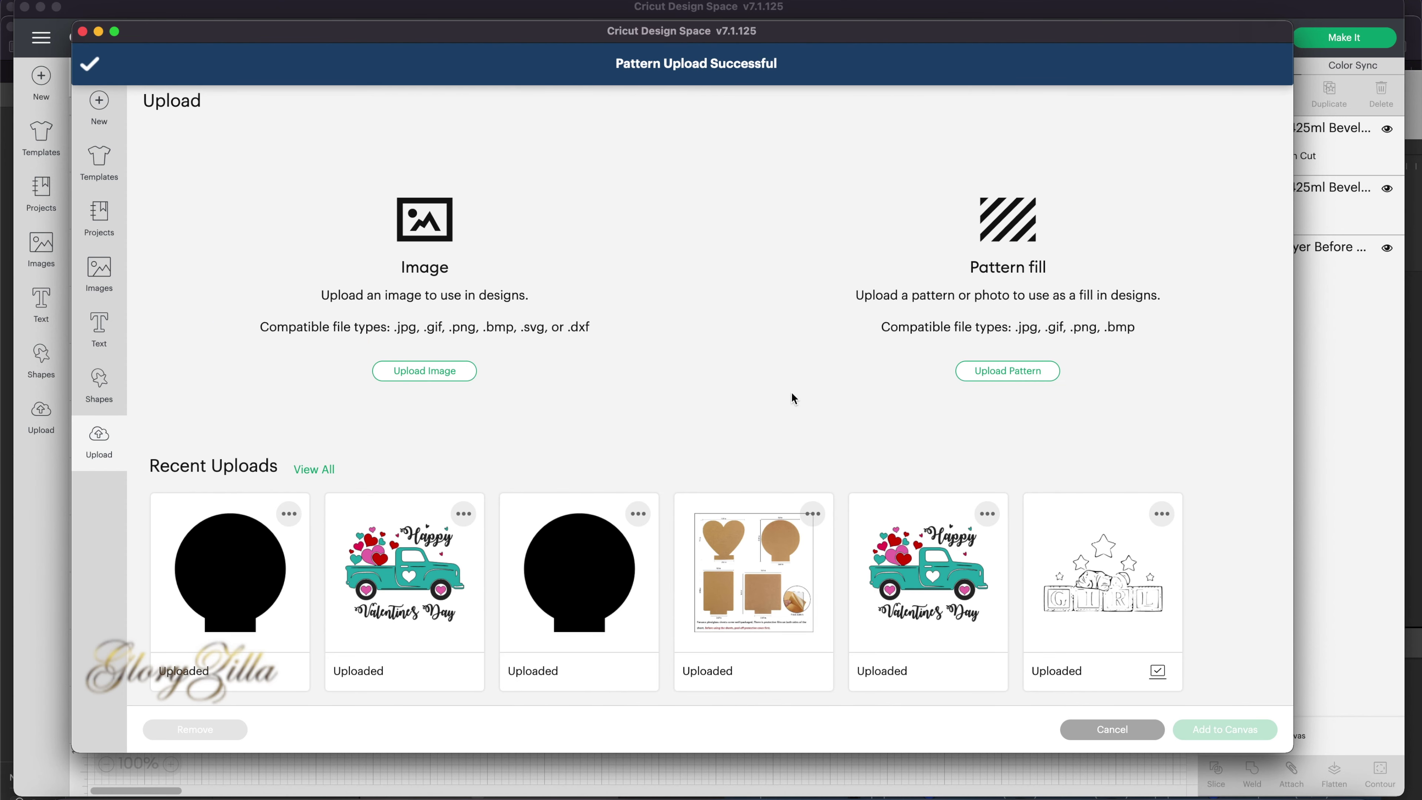
Set the grey wavy mug wrap's operation to Print Then Cut, Standard
left_click(1105, 732)
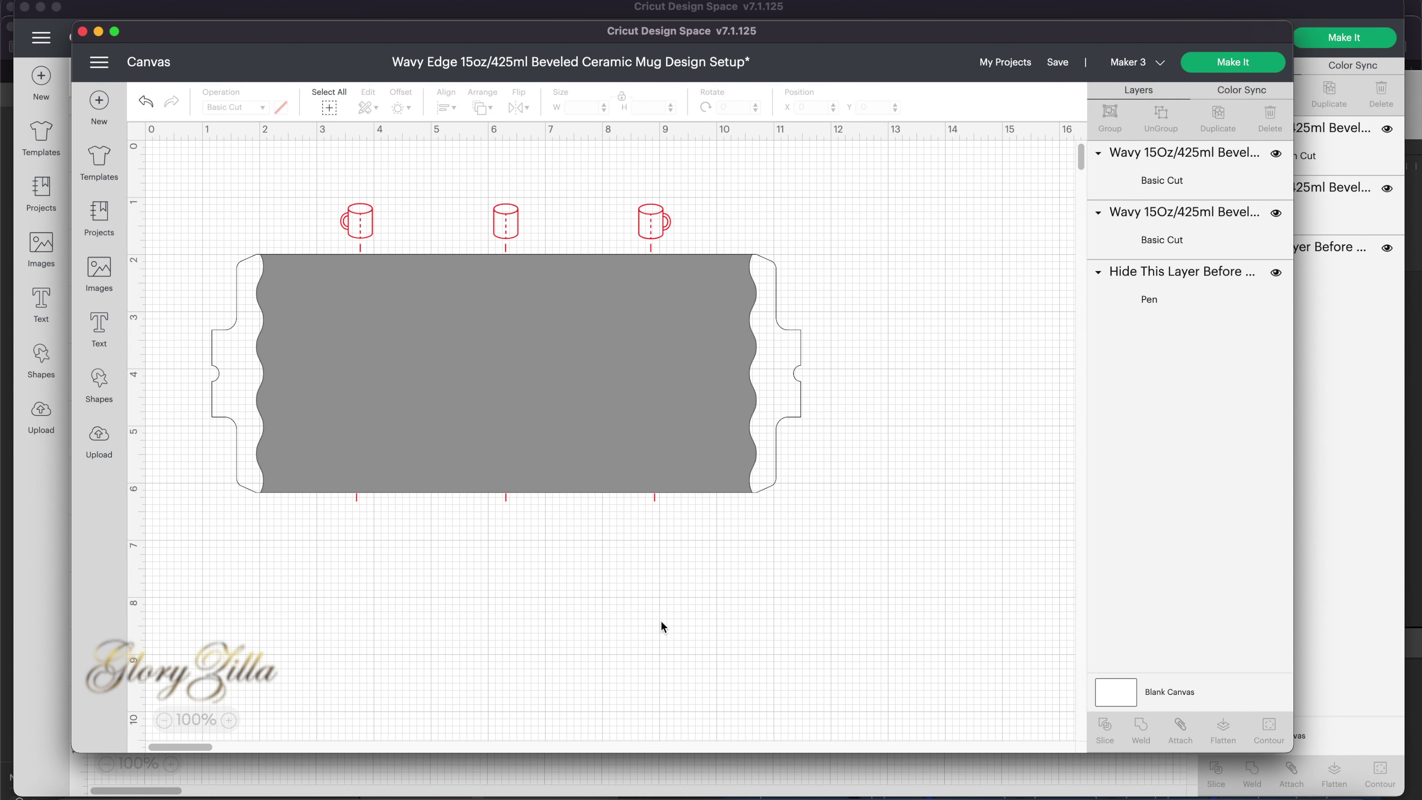
left_click(415, 310)
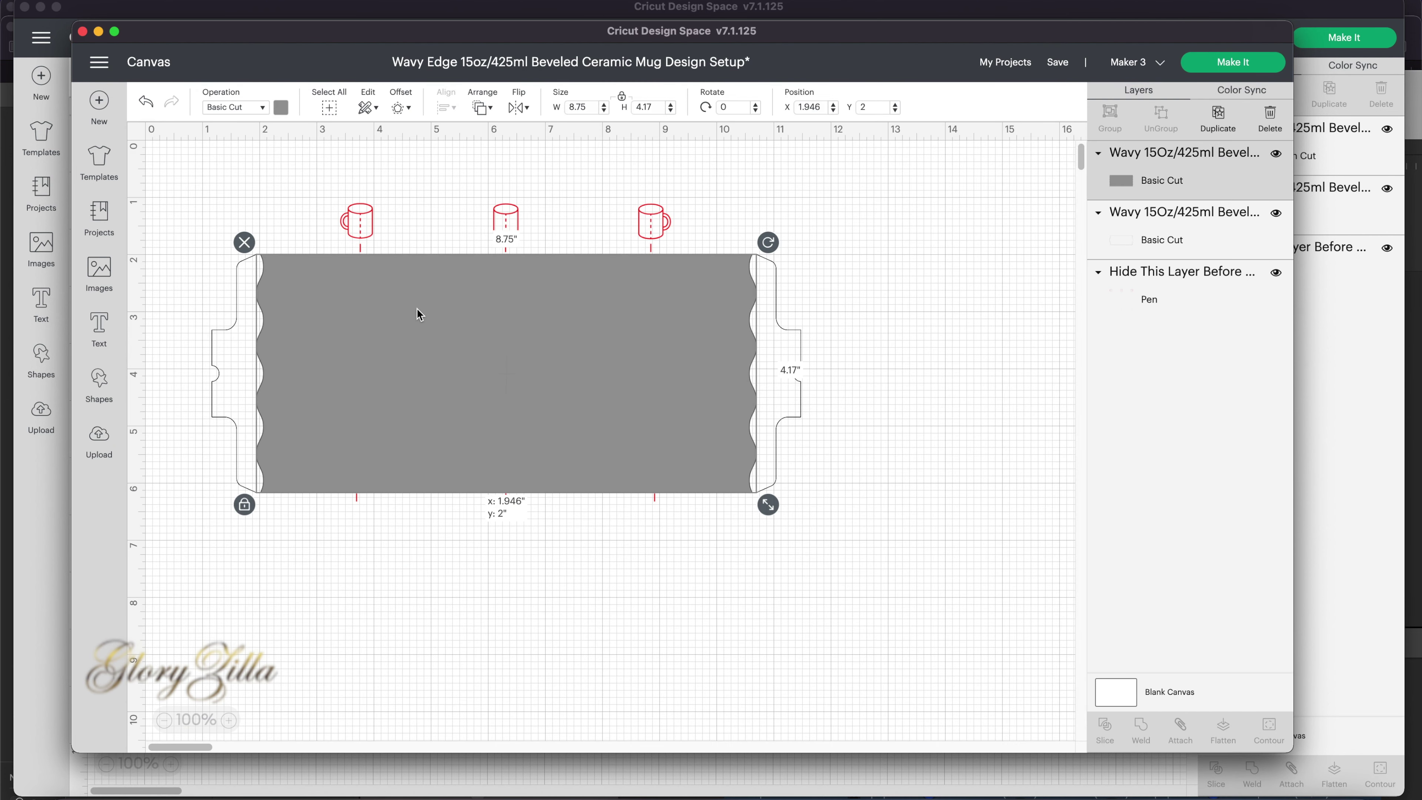
left_click(281, 108)
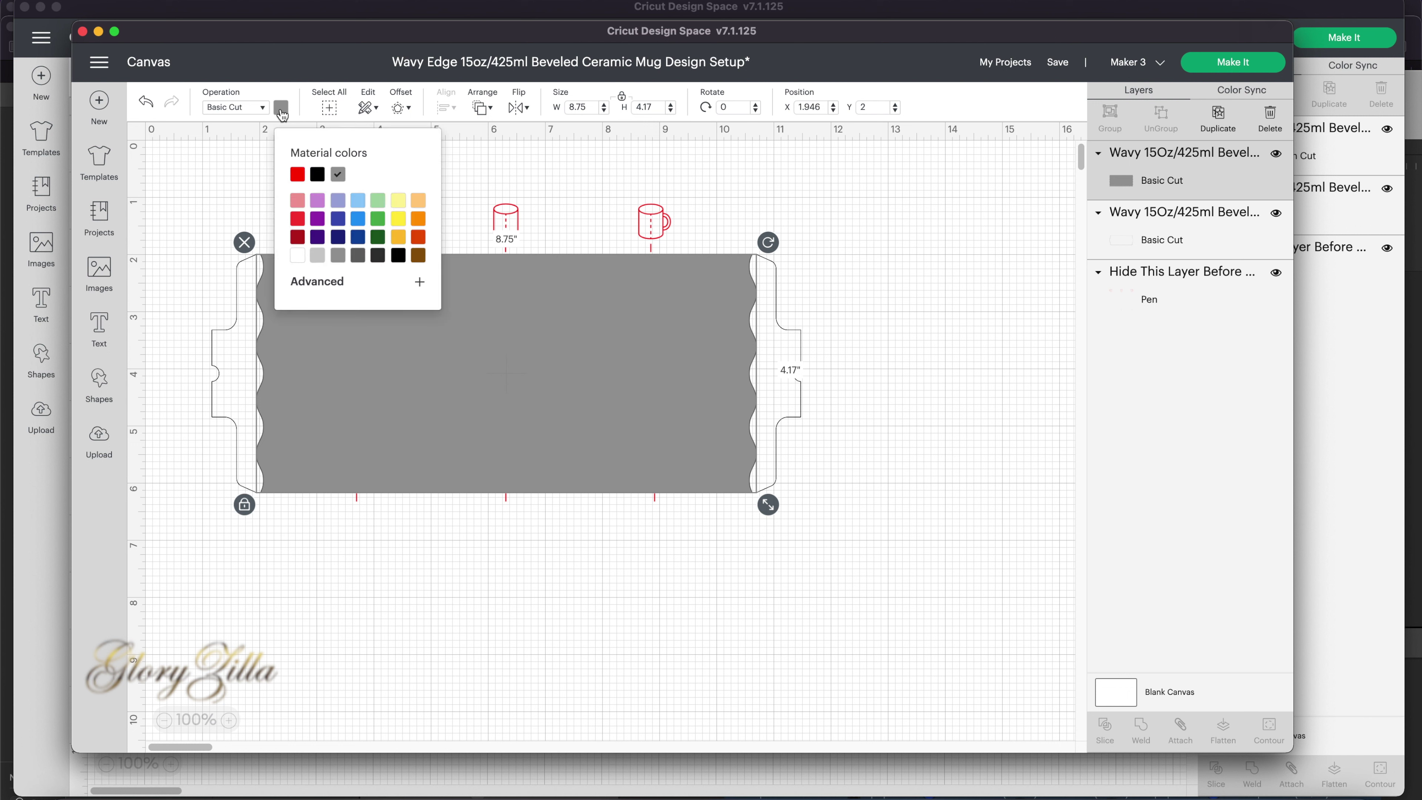
left_click(236, 107)
left_click(235, 107)
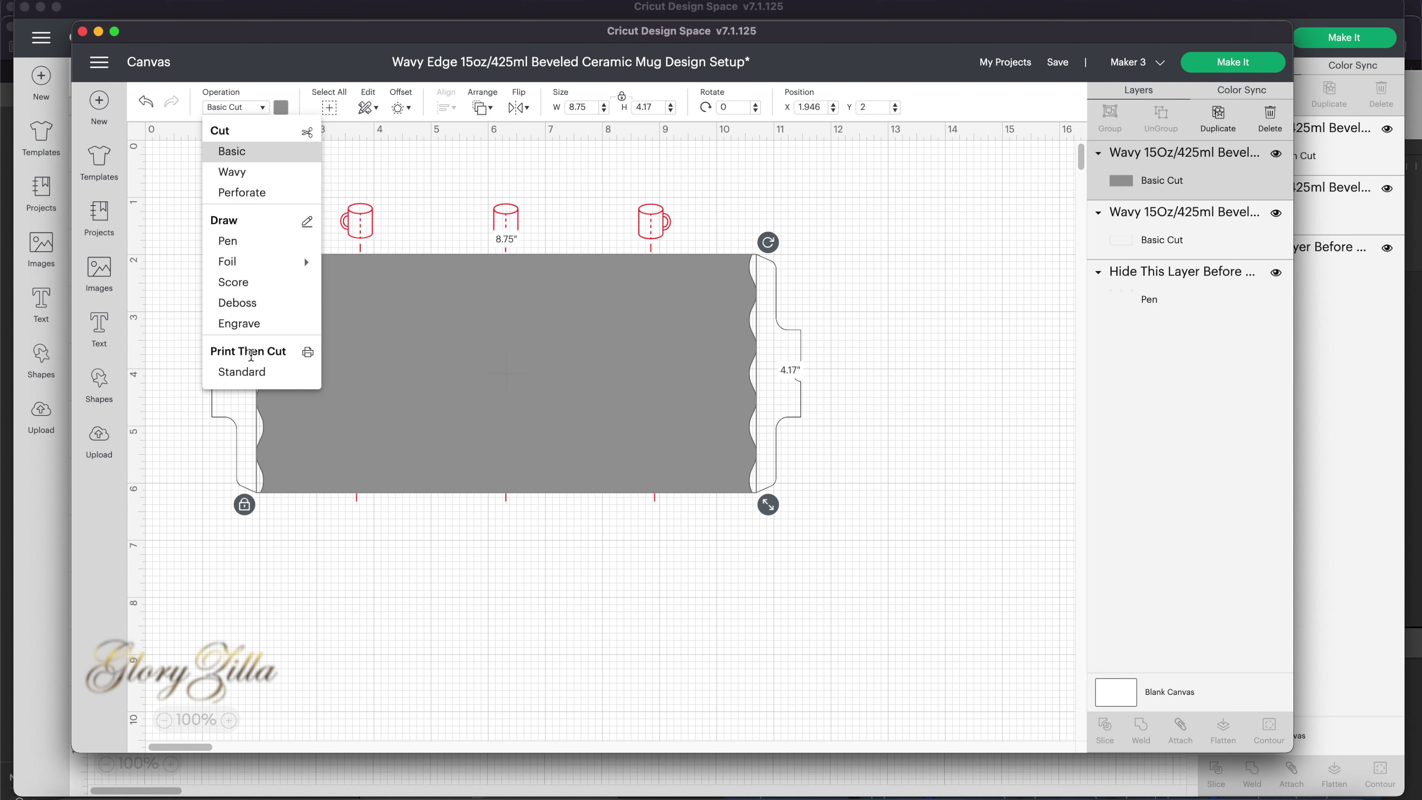
left_click(257, 374)
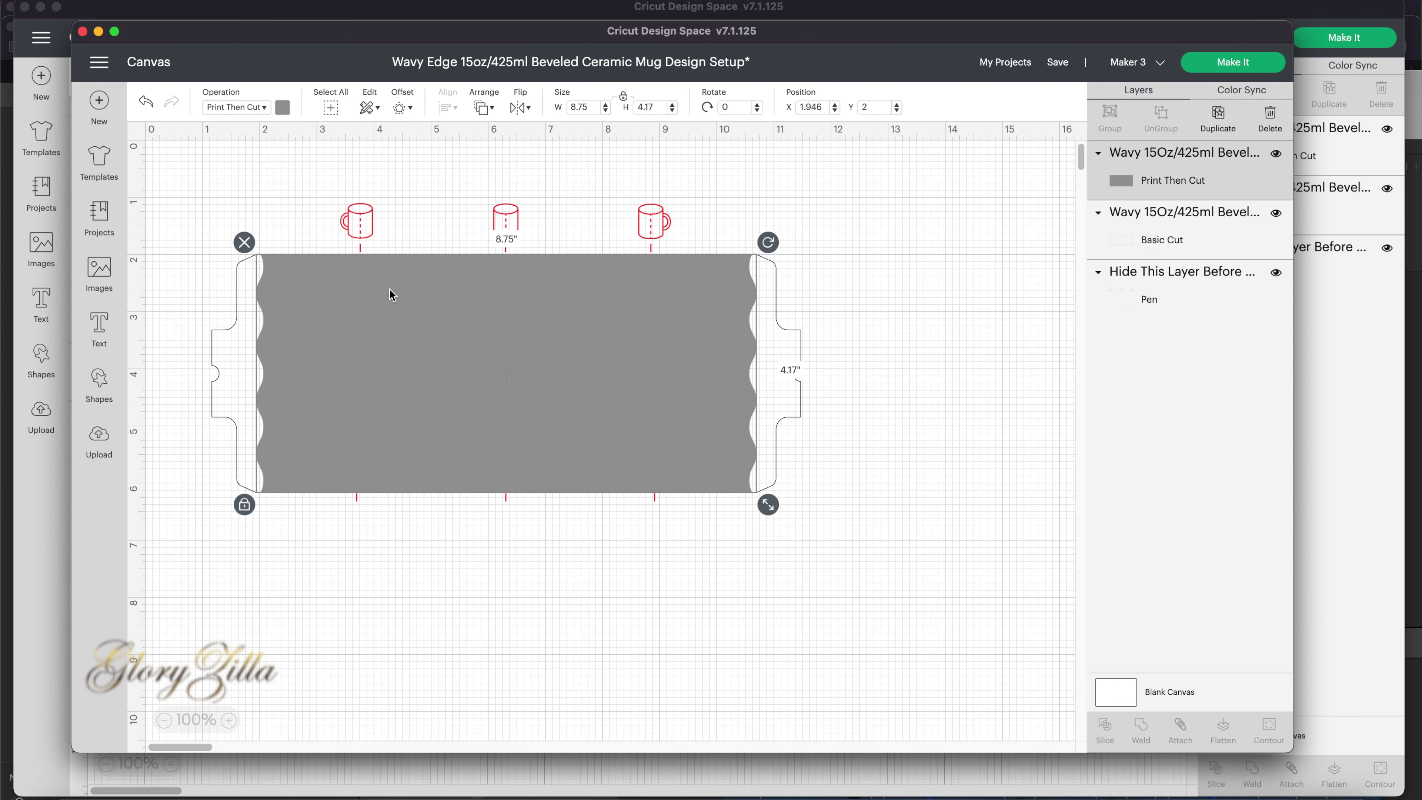
Set the wrap's print type to Pattern and fill it with the Snoopy pattern
left_click(283, 107)
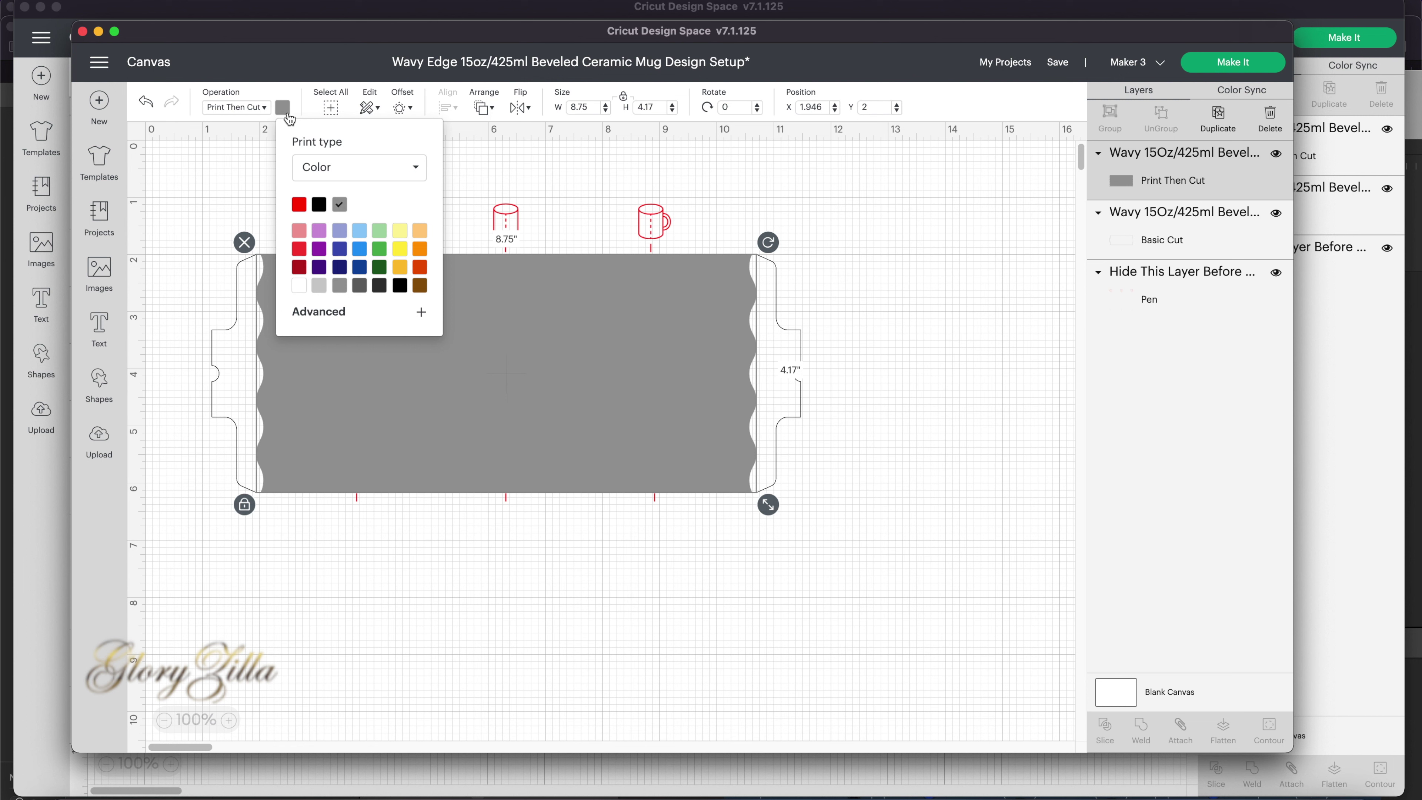
left_click(378, 178)
left_click(357, 221)
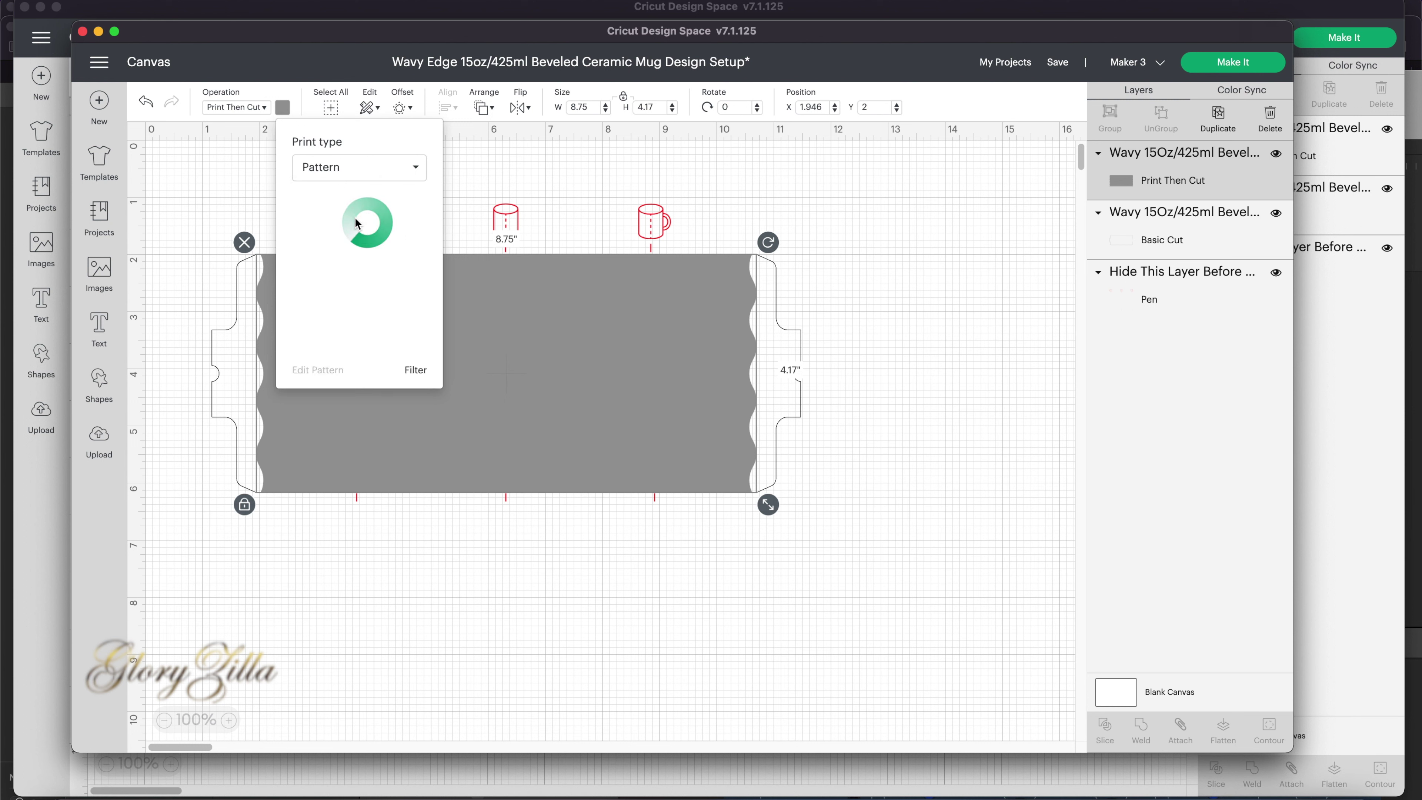
scroll(404, 288, "down", 1)
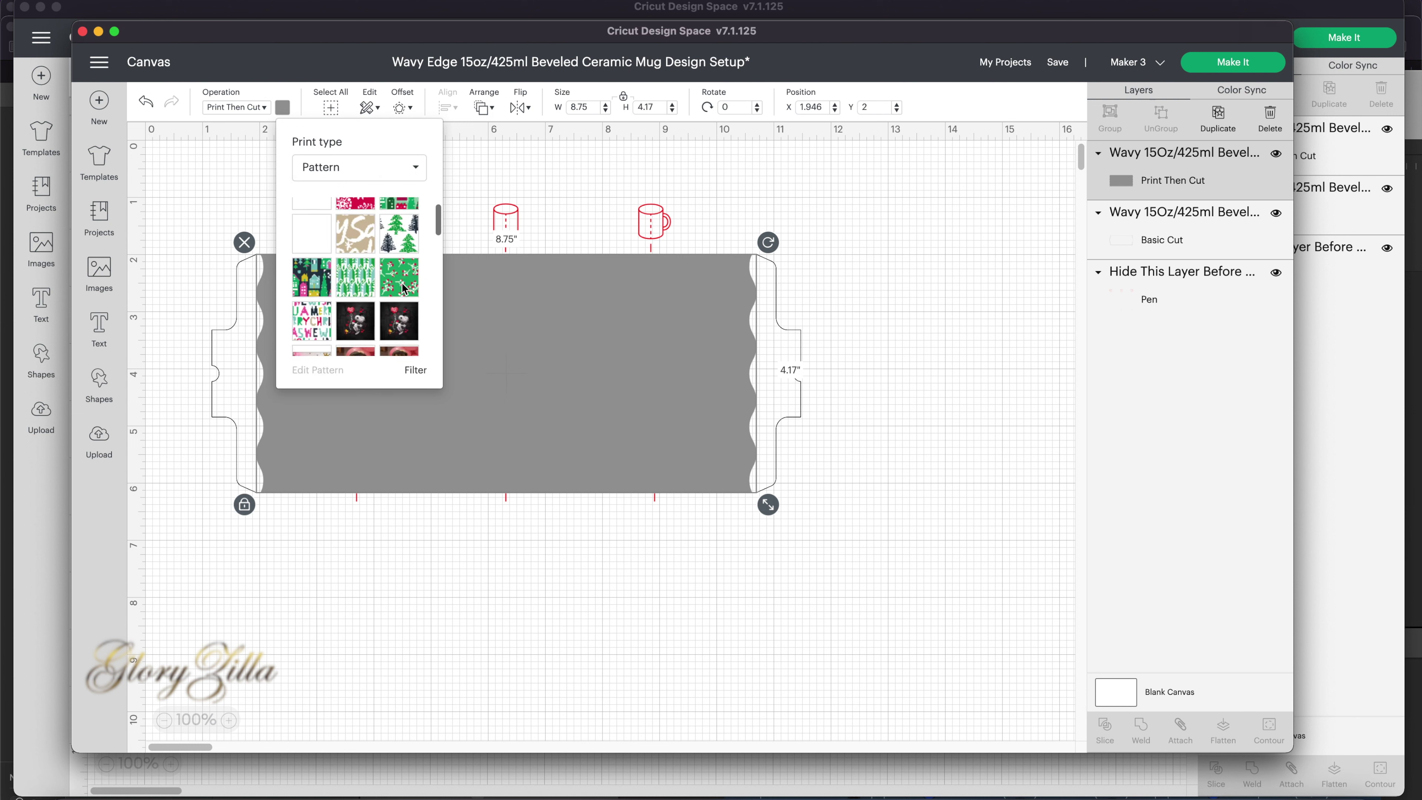
scroll(405, 288, "down", 1)
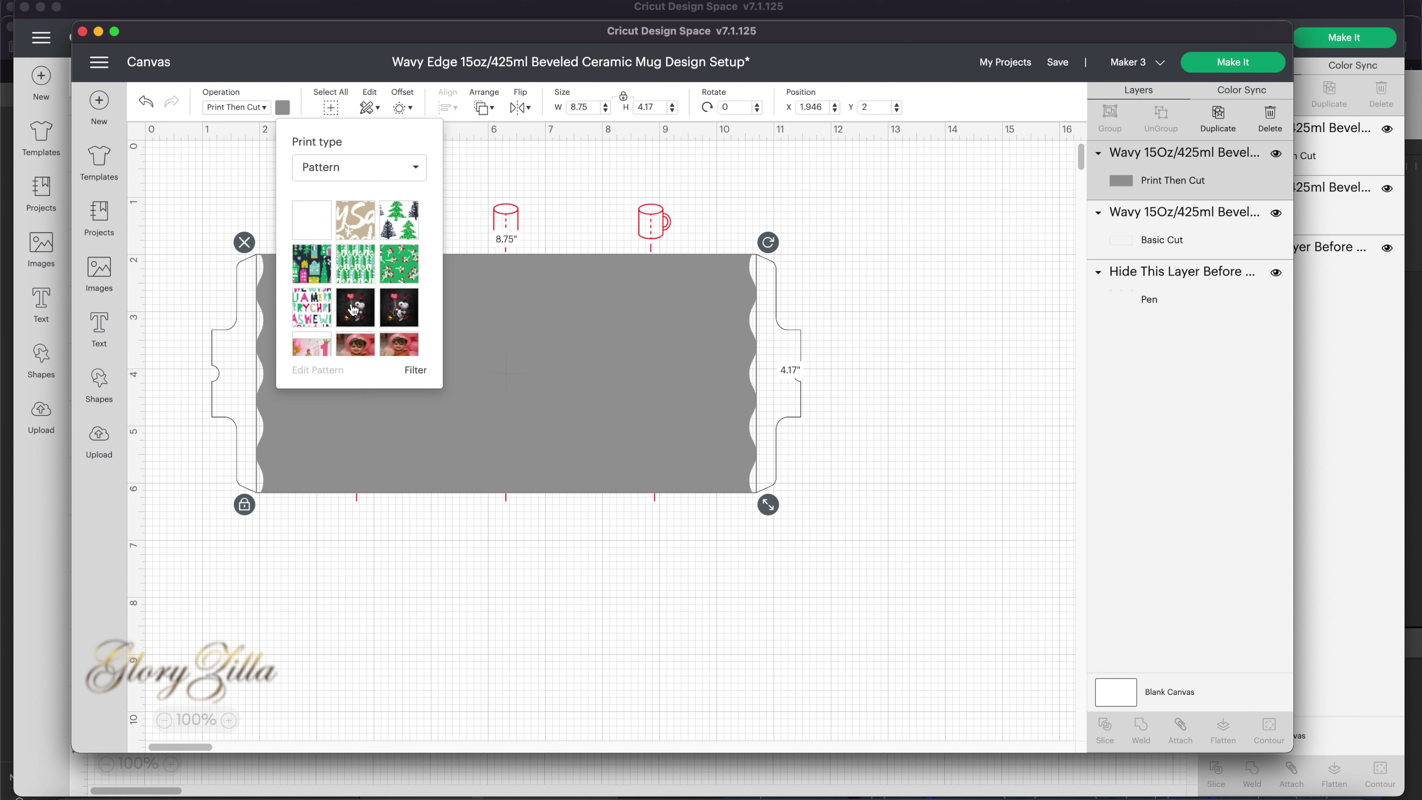
left_click(354, 310)
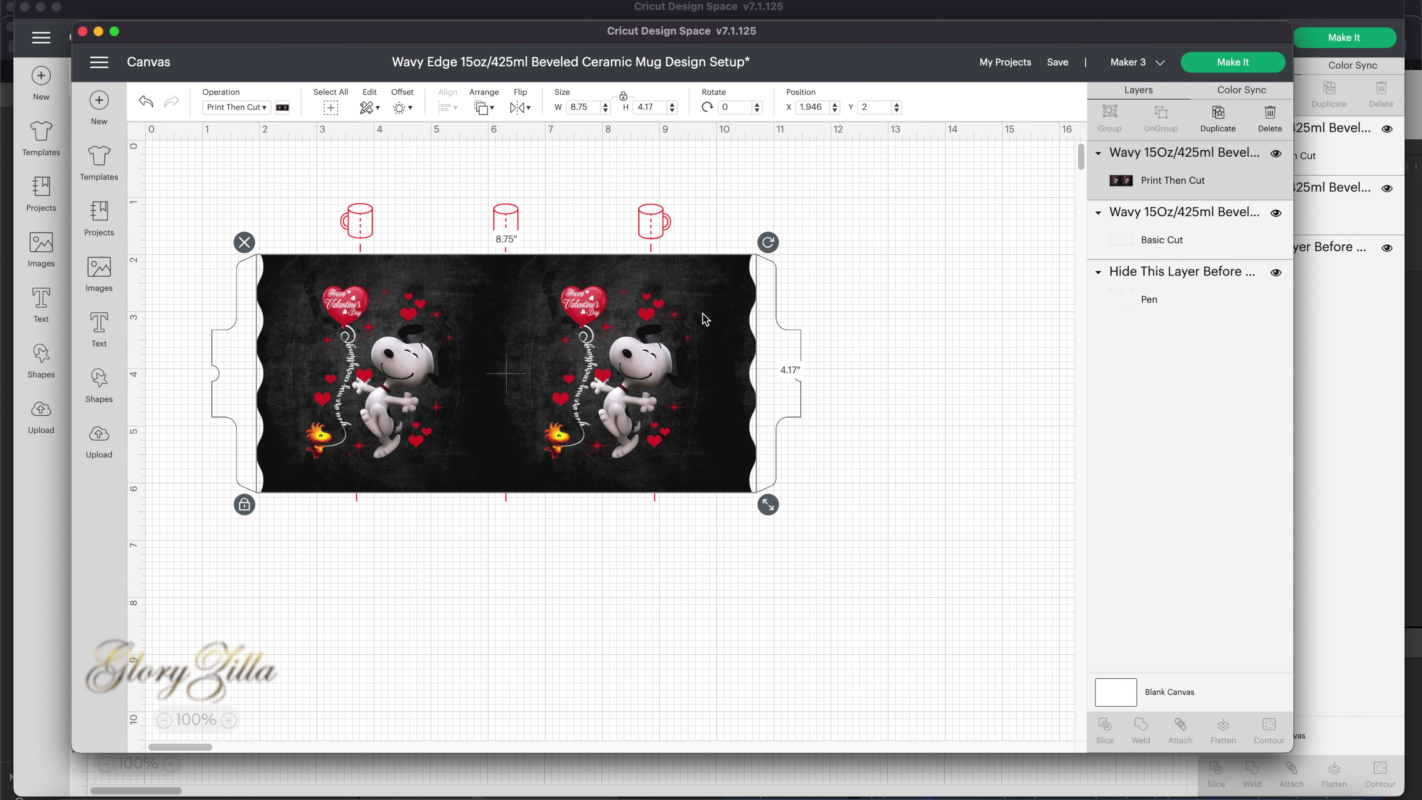
Hide the Hide This Layer guides and the Basic Cut outline, then choose Make It
left_click(651, 230)
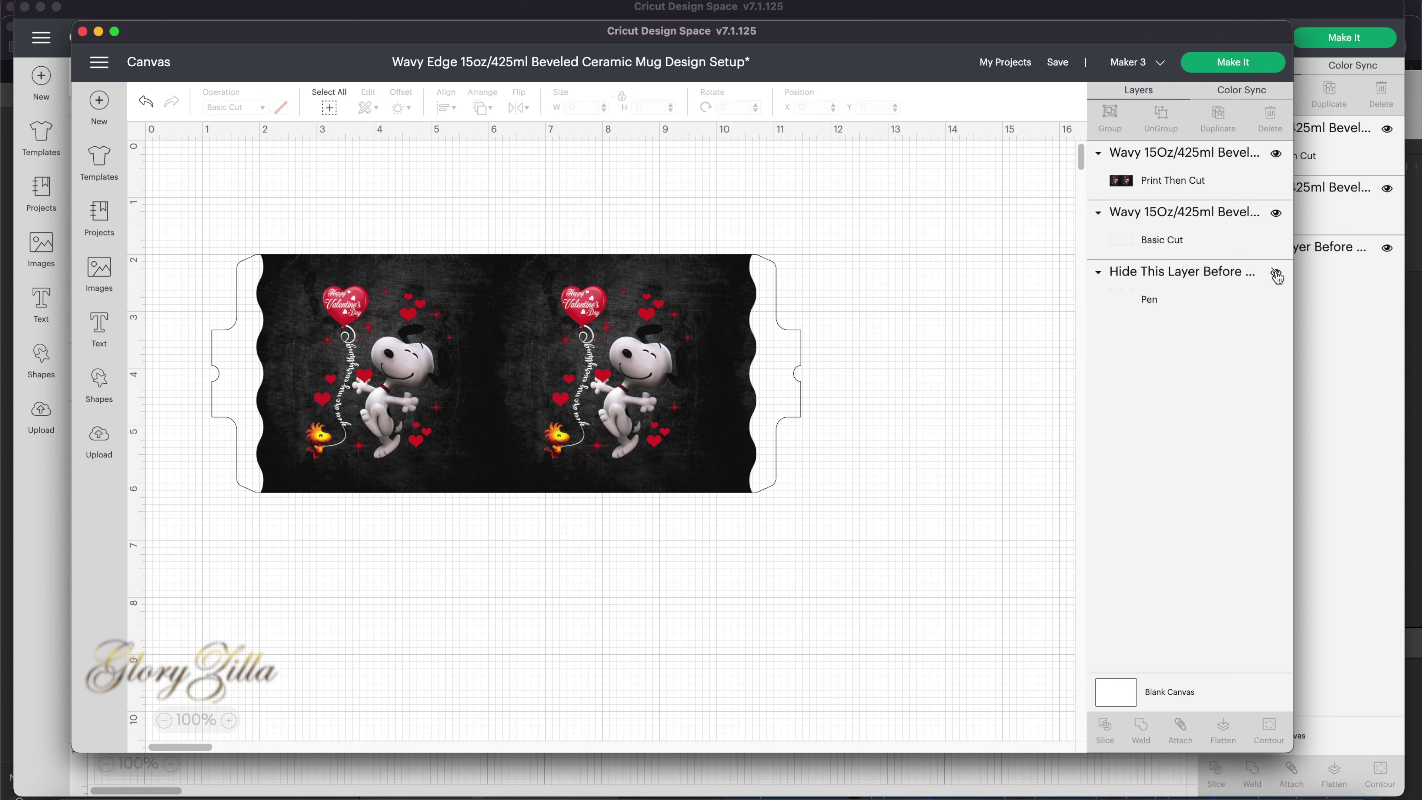
left_click(220, 363)
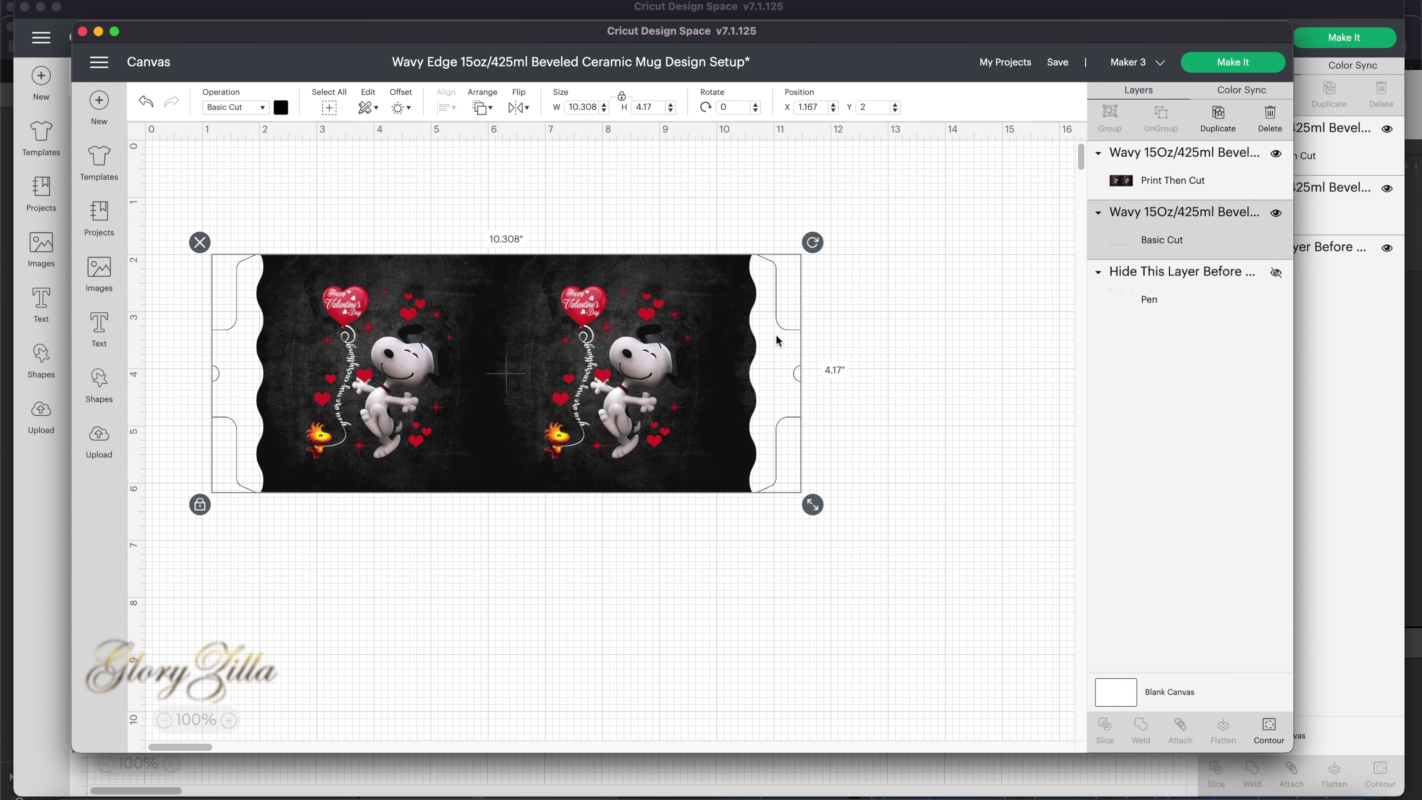
left_click(1277, 216)
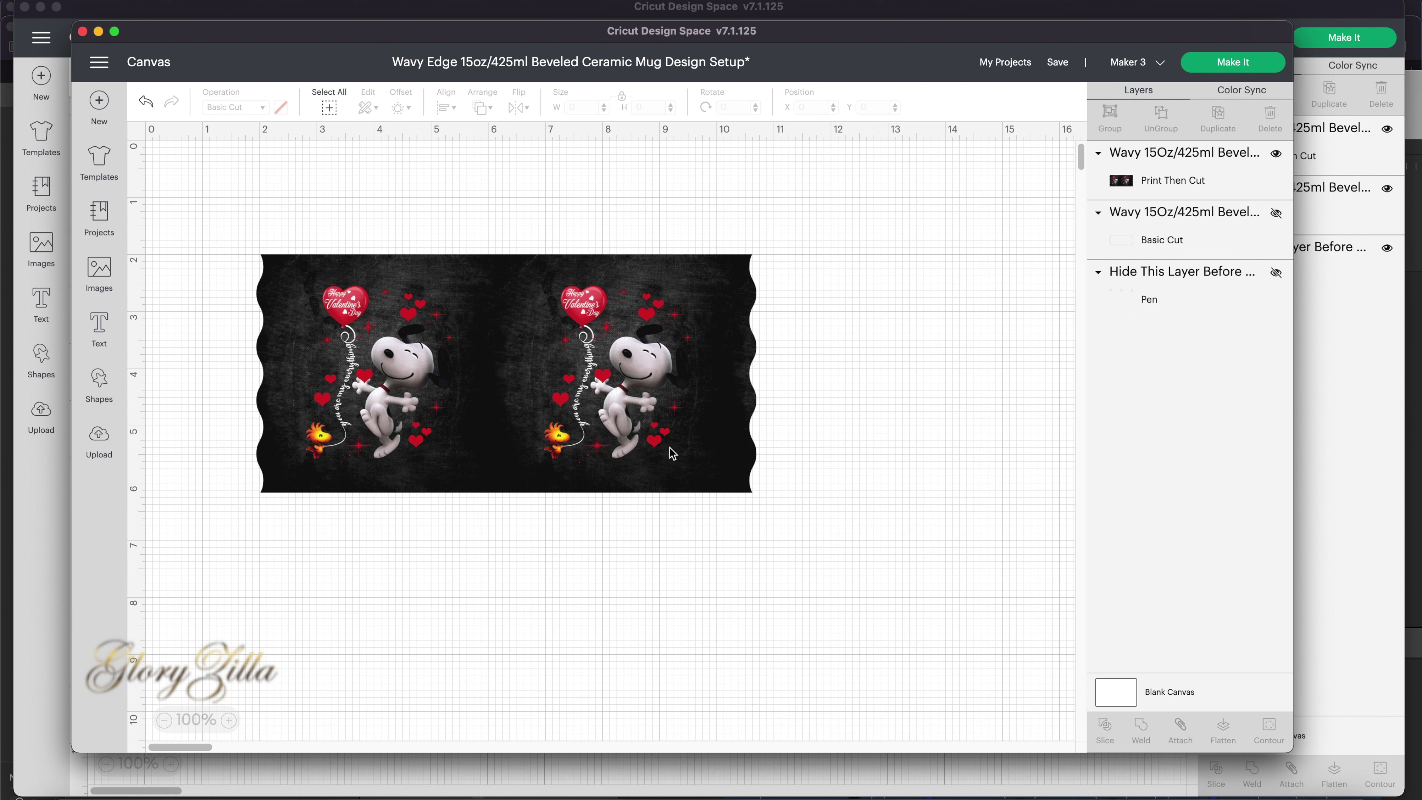
left_click(1234, 62)
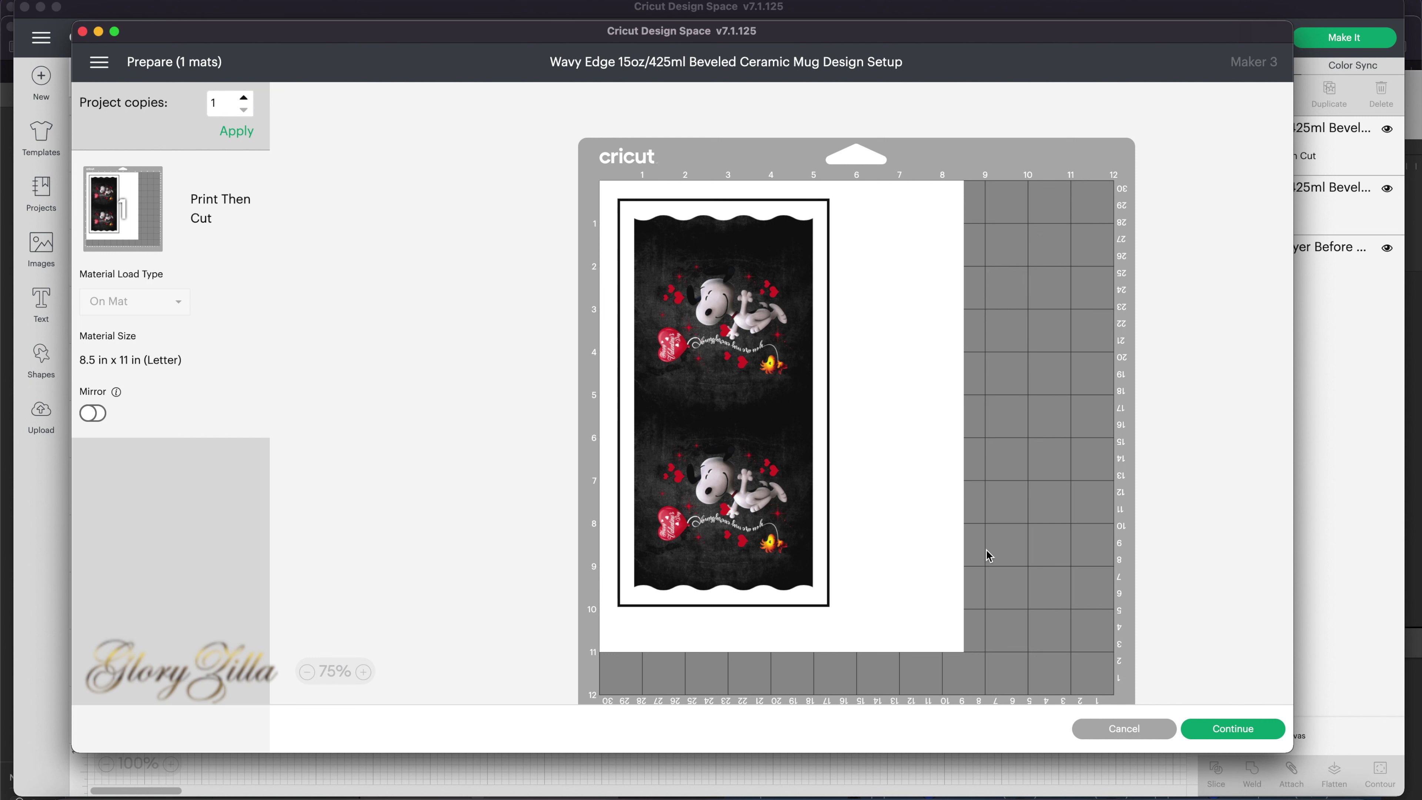
Mirror the mat and send it to the printer at 192.168.58.124
left_click(96, 414)
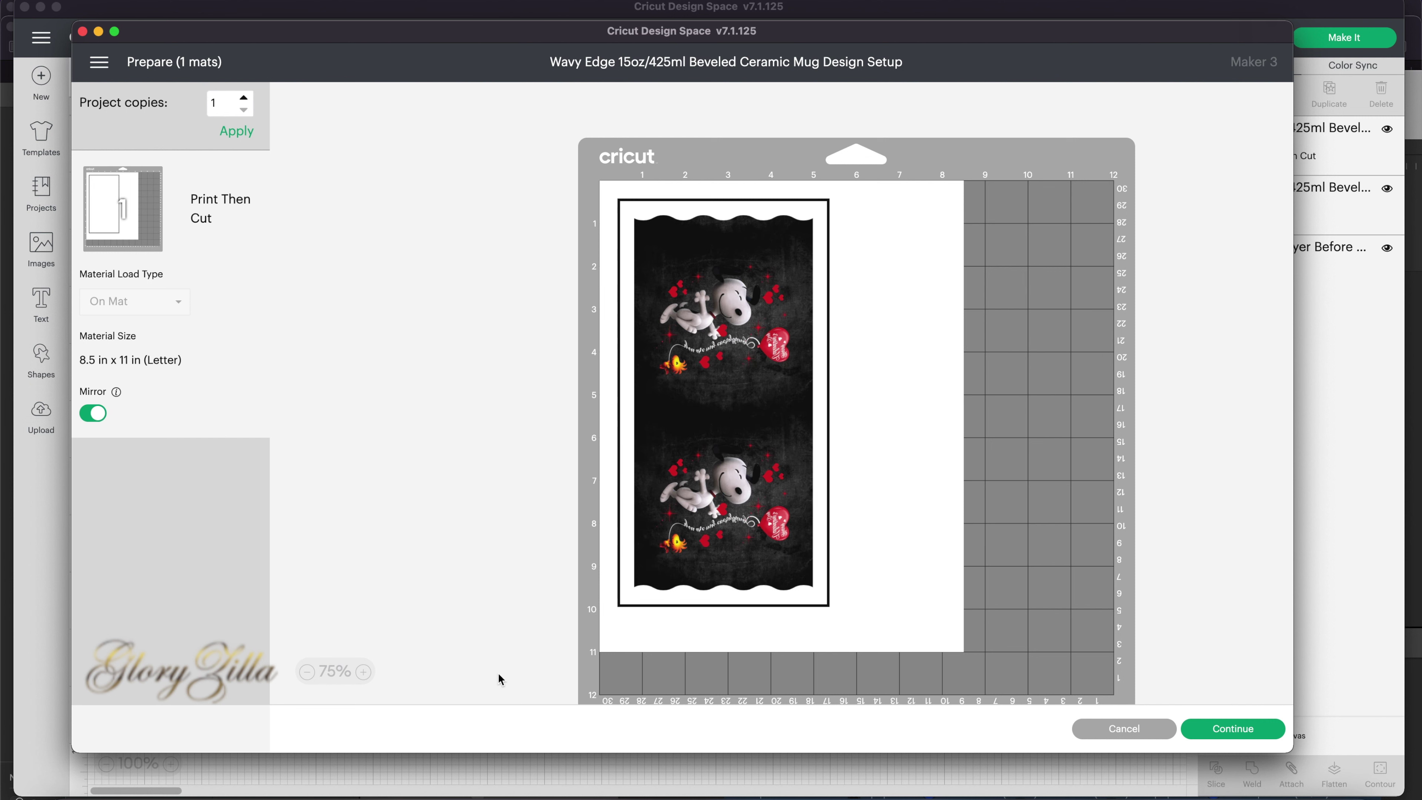
left_click(1253, 734)
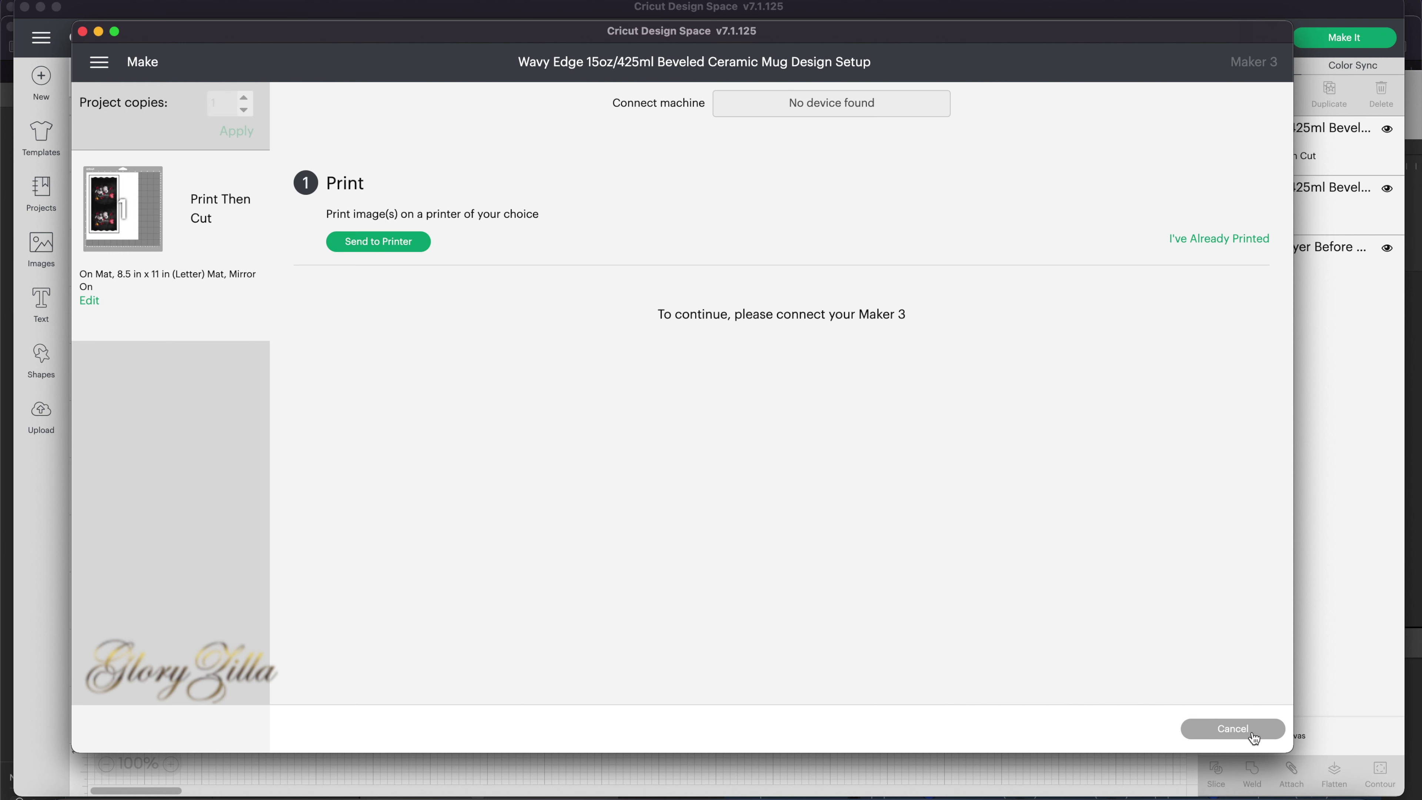
left_click(381, 244)
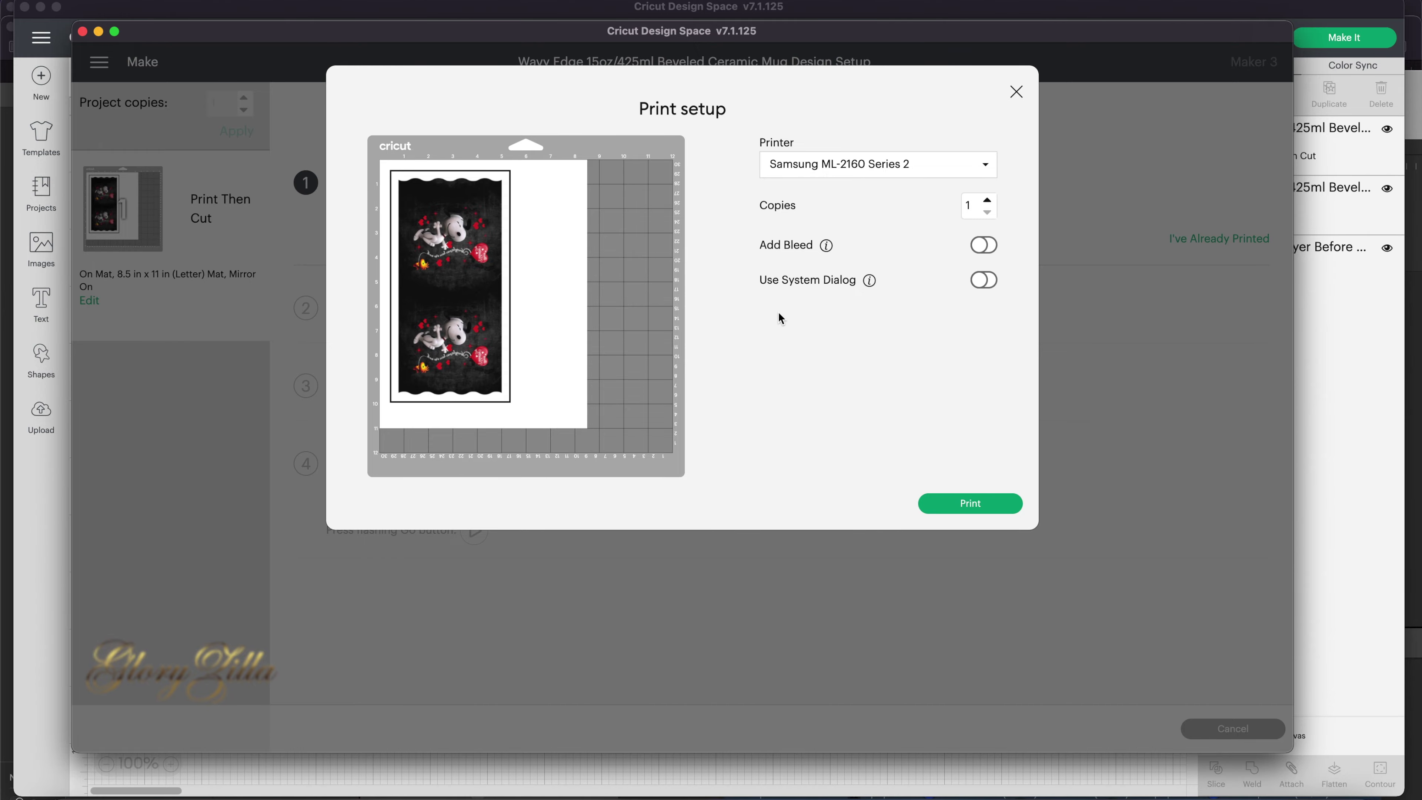
left_click(975, 170)
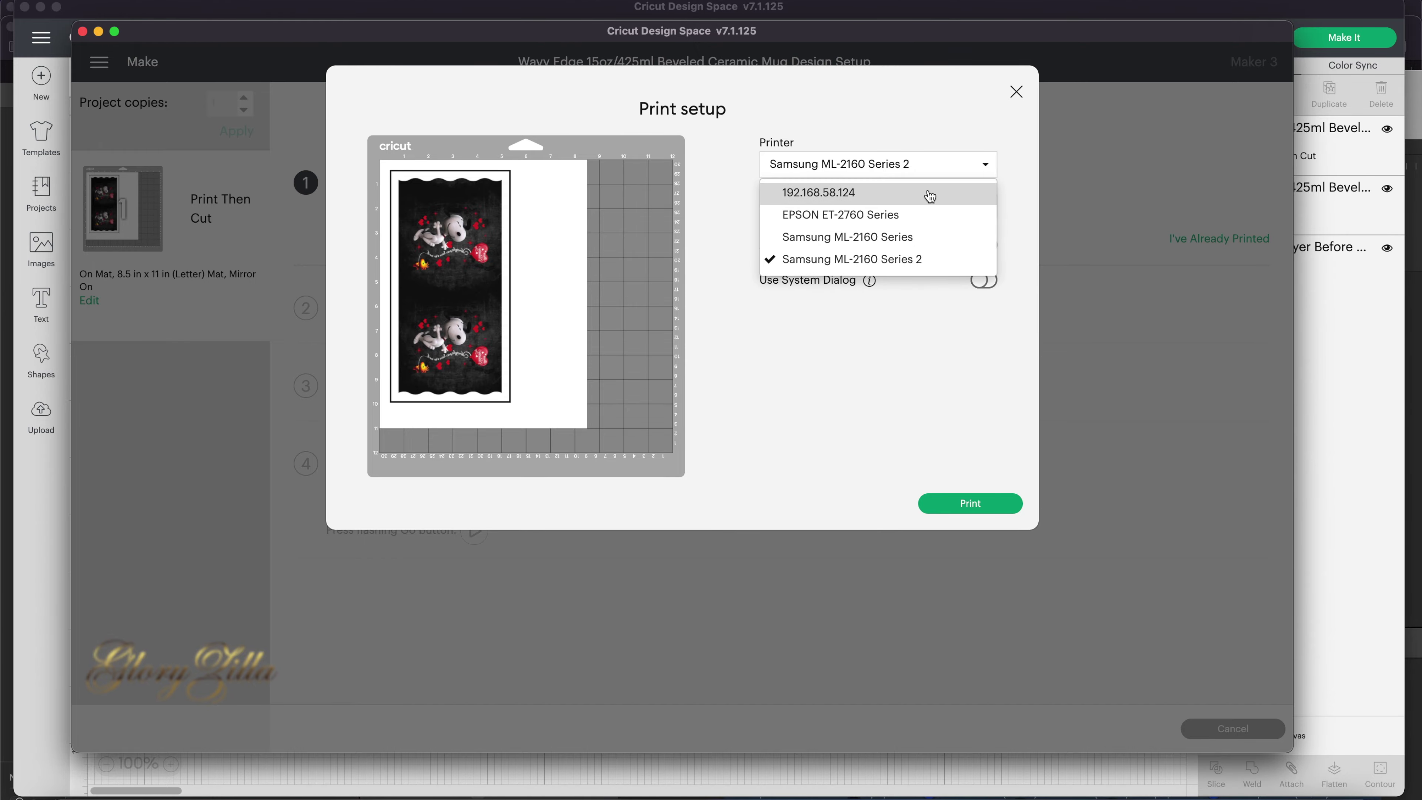